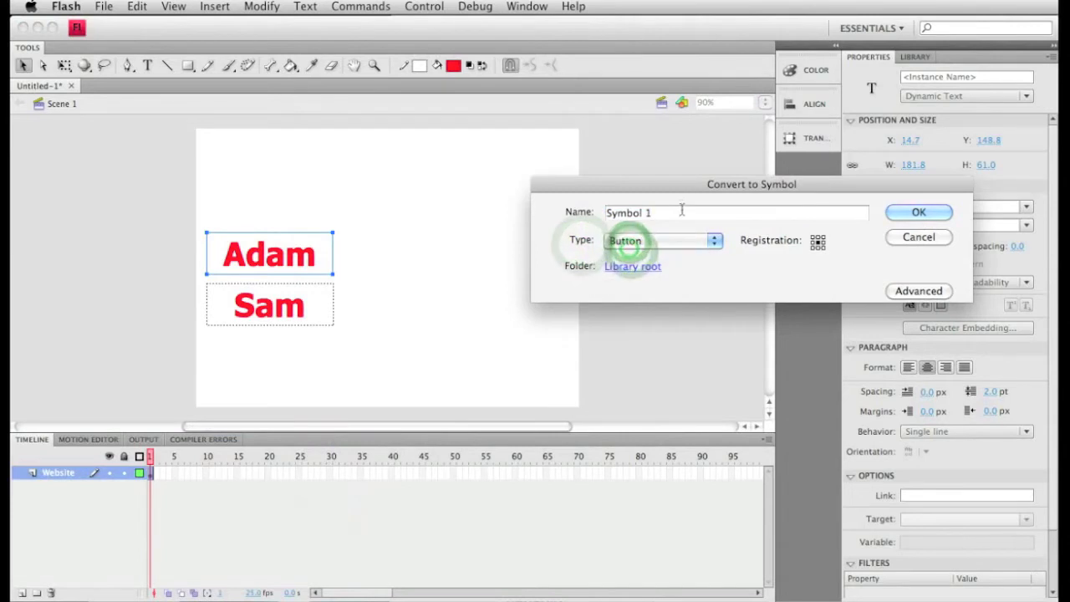
- Name the upper text's new button symbol adam_btn, create it, and give its stage instance the name adam_btn
click(680, 213)
double_click(682, 213)
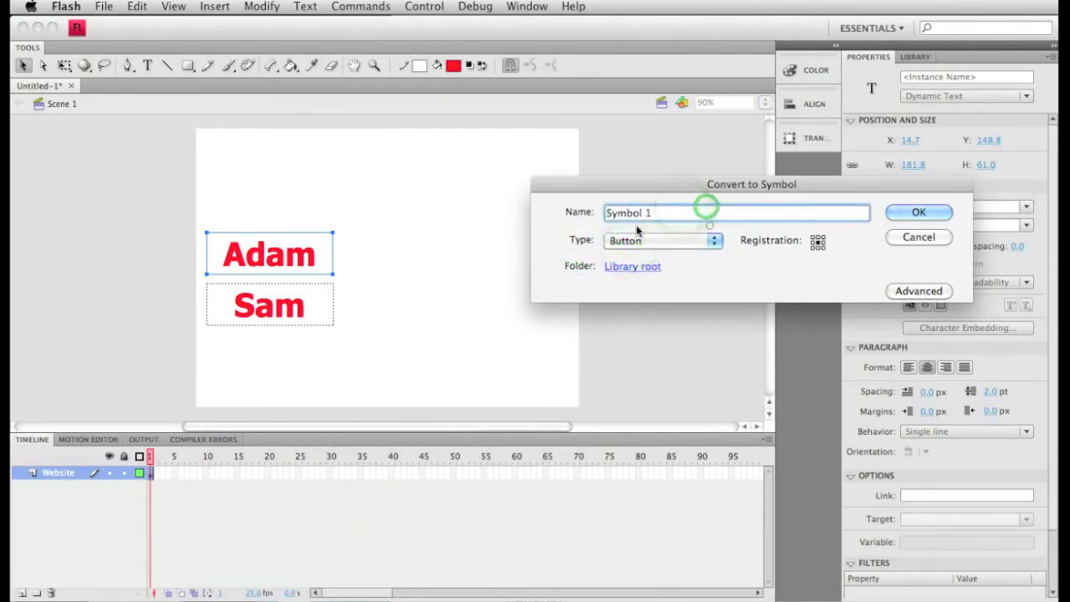
text(adam_btn)
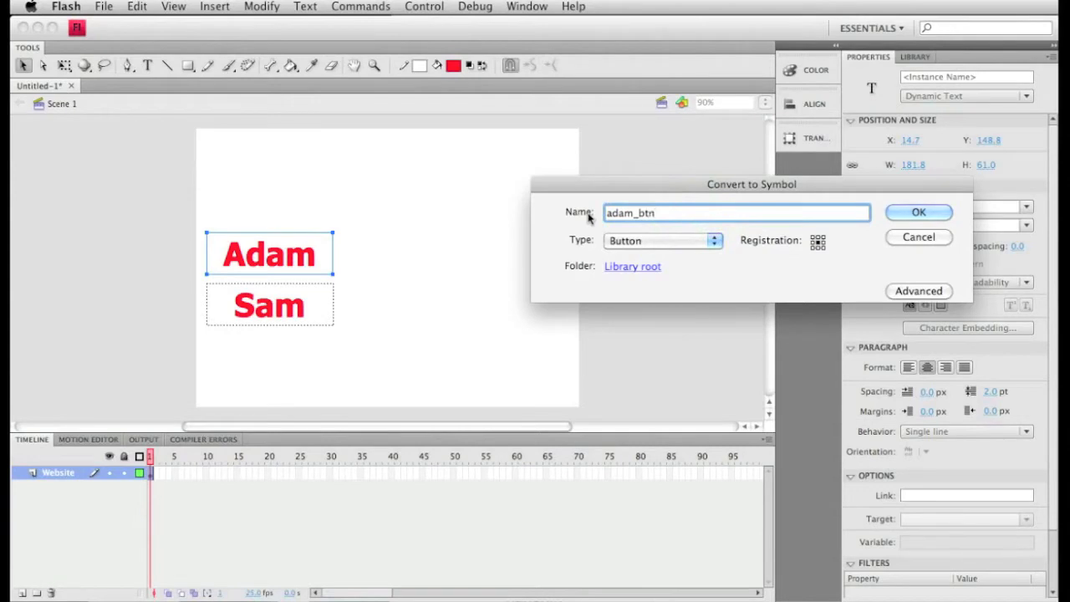
click(639, 212)
click(895, 213)
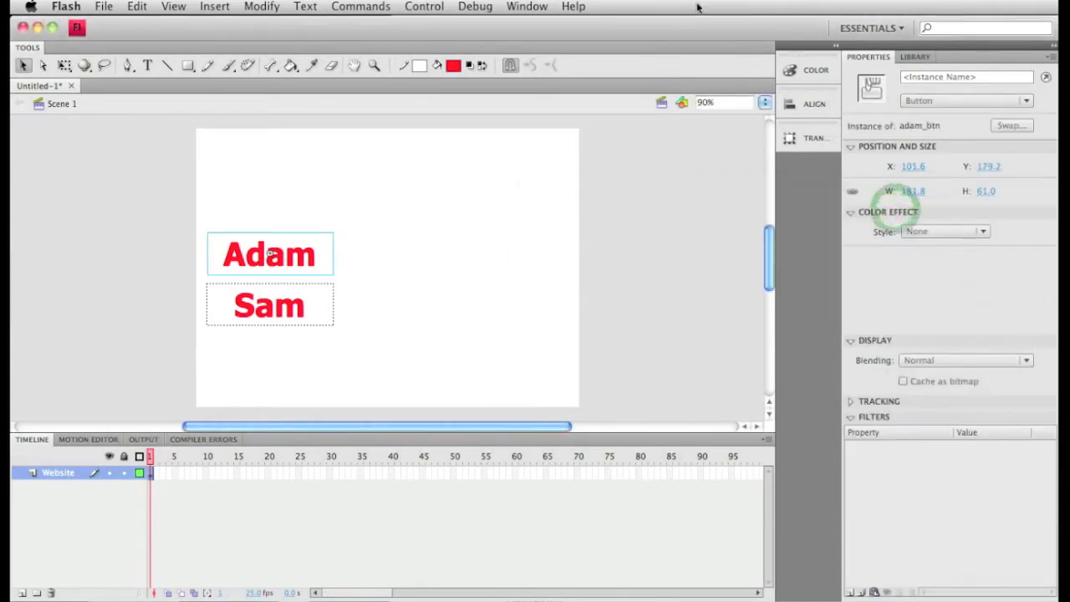
click(983, 78)
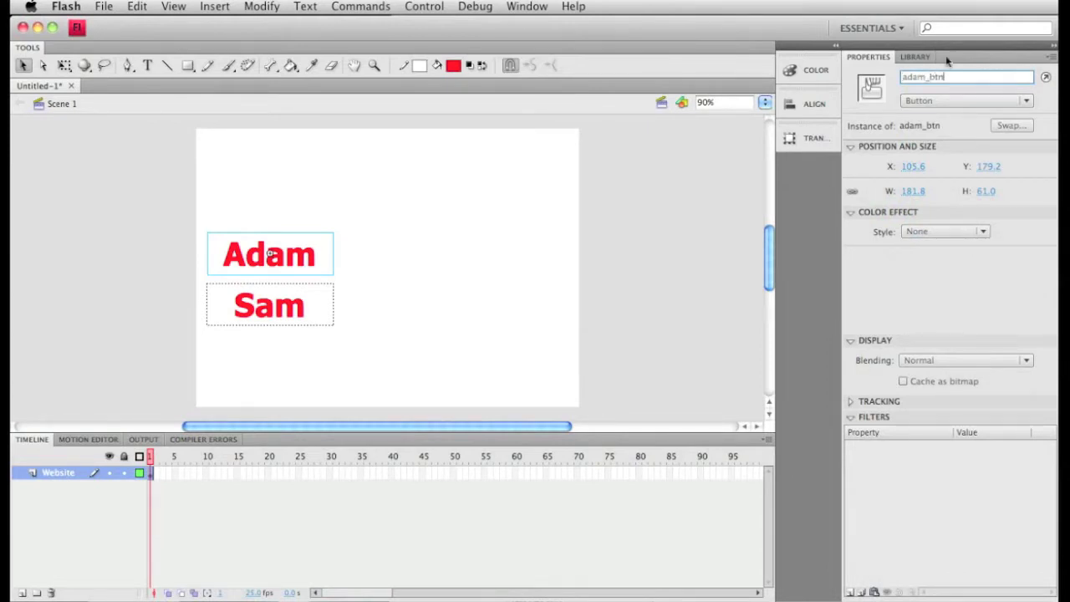
click(419, 314)
- Convert the lower text to a button symbol named sam_btn and give its stage instance the name sam_btn
right_click(325, 310)
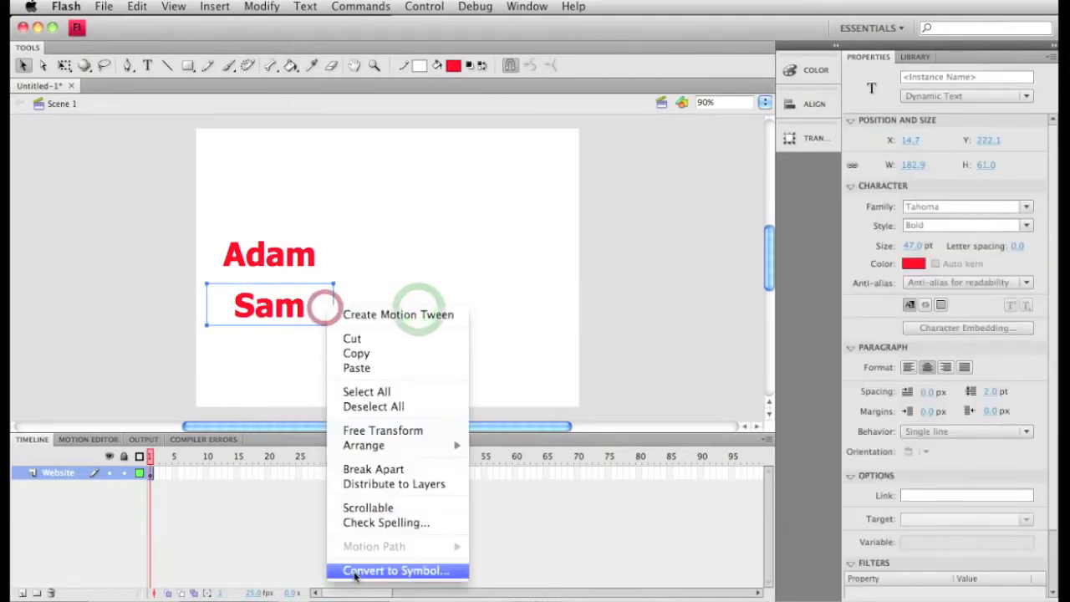
click(354, 570)
text(sam_btn)
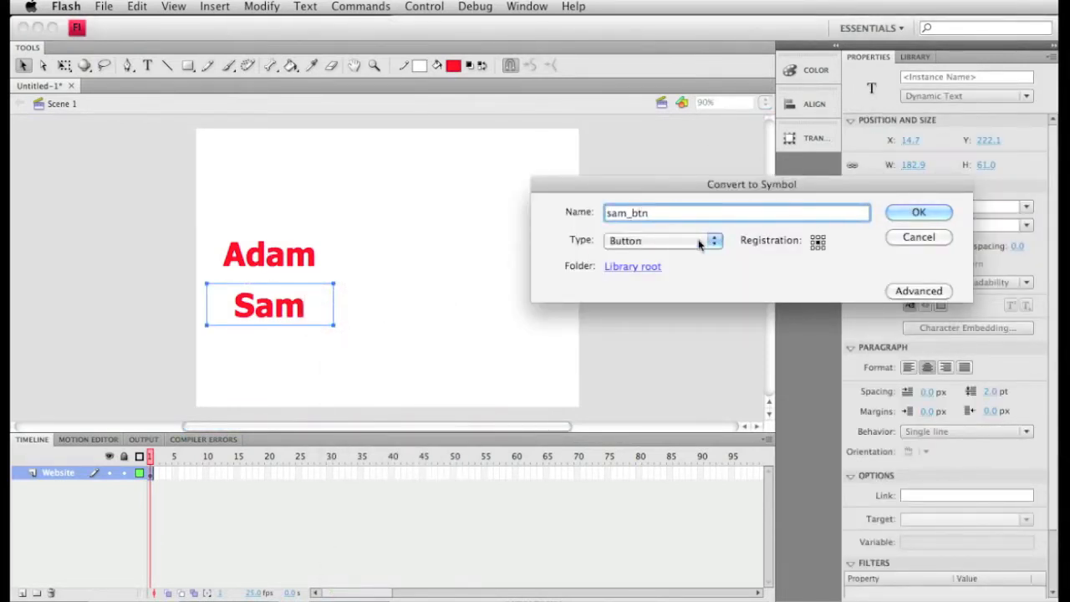
click(698, 241)
click(693, 239)
key(Return)
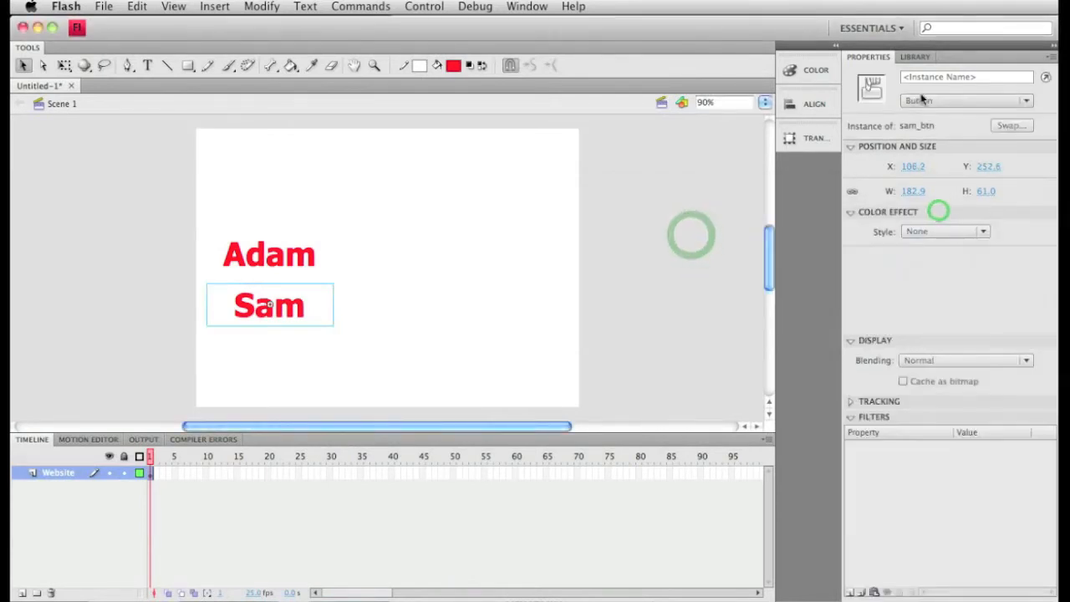
click(924, 77)
text(sam_btn)
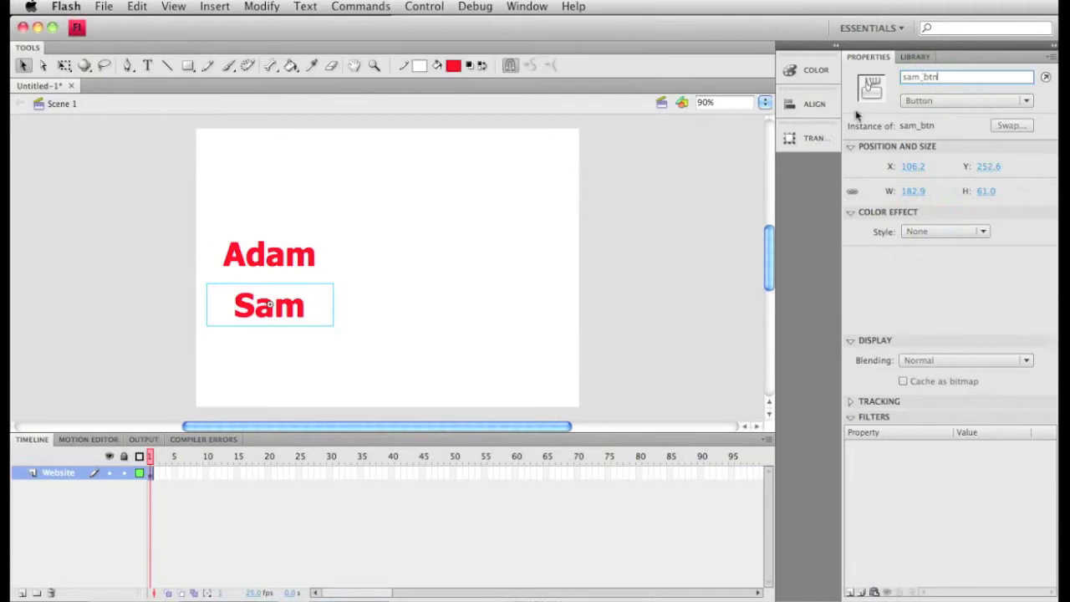
click(398, 368)
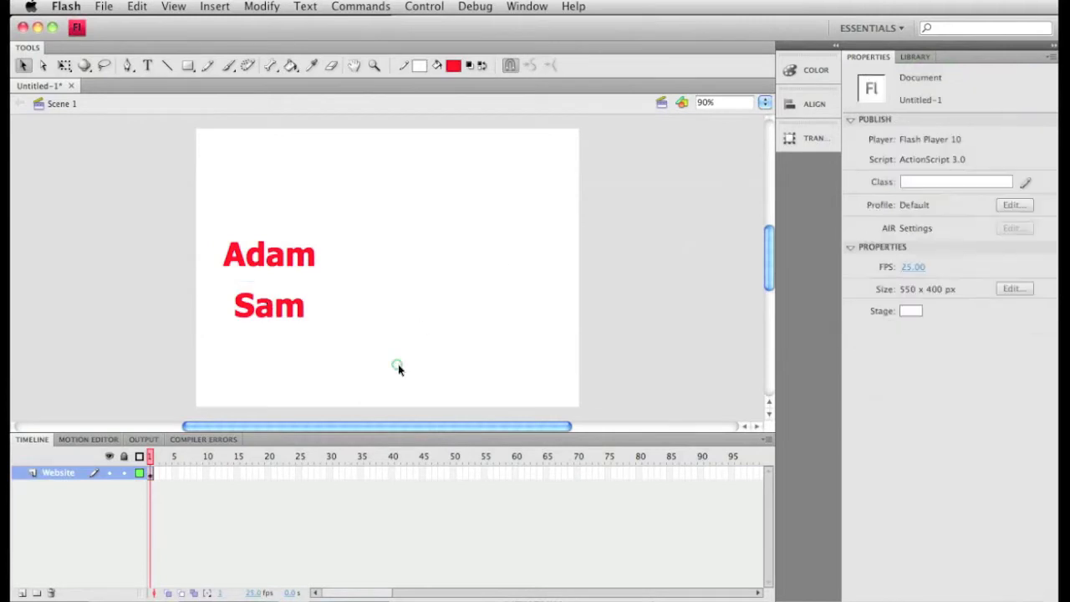
- Inside adam_btn, add a keyframe to the Over state, colour its text blue (#0000FF), and return to Scene 1
double_click(293, 262)
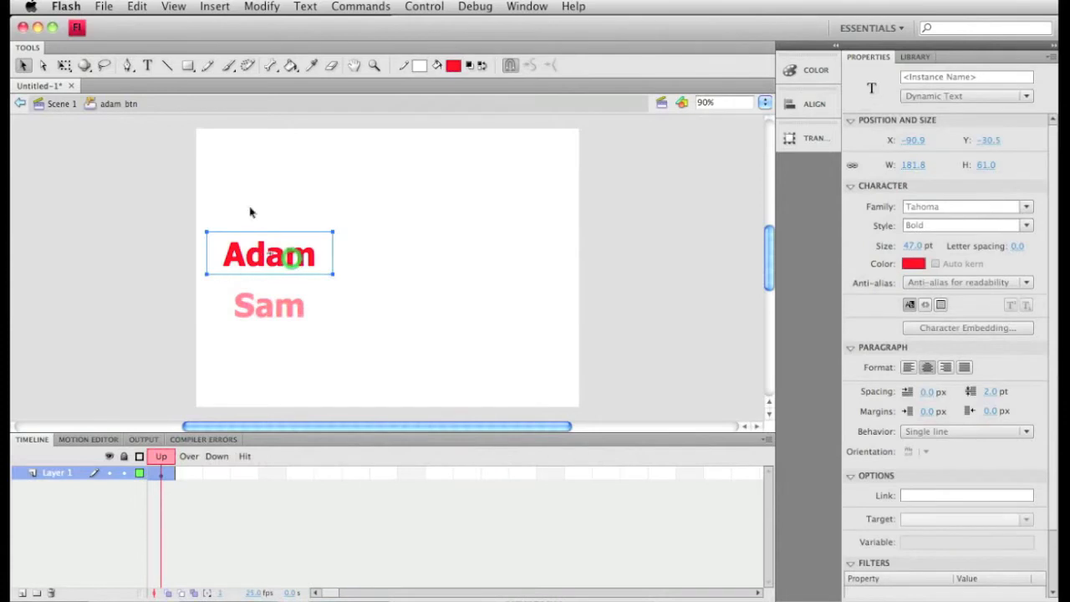
click(157, 465)
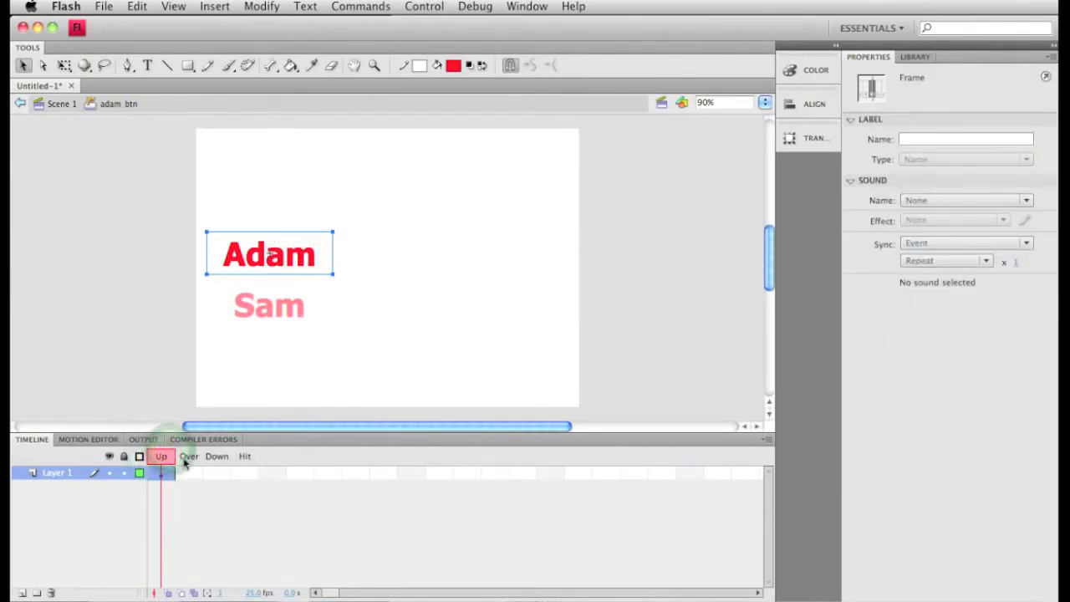
click(187, 460)
click(190, 473)
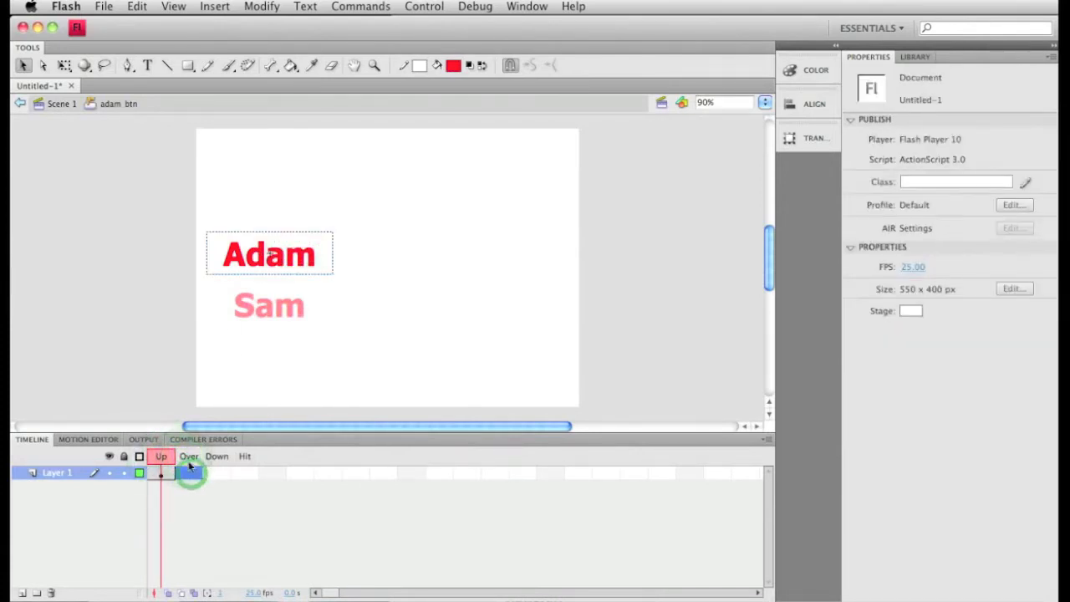
click(191, 475)
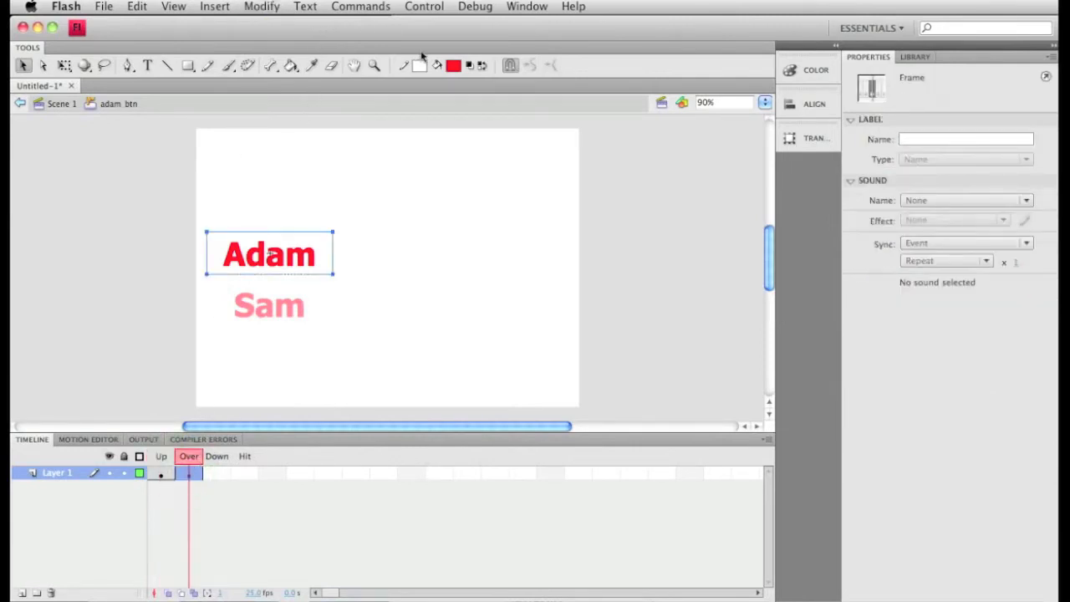
click(454, 65)
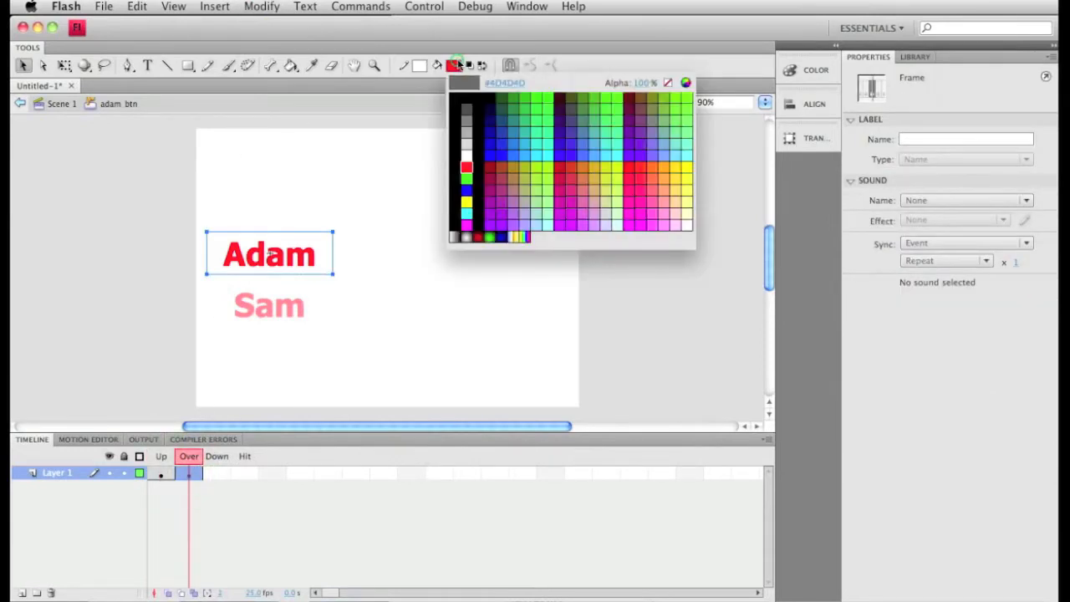
click(466, 191)
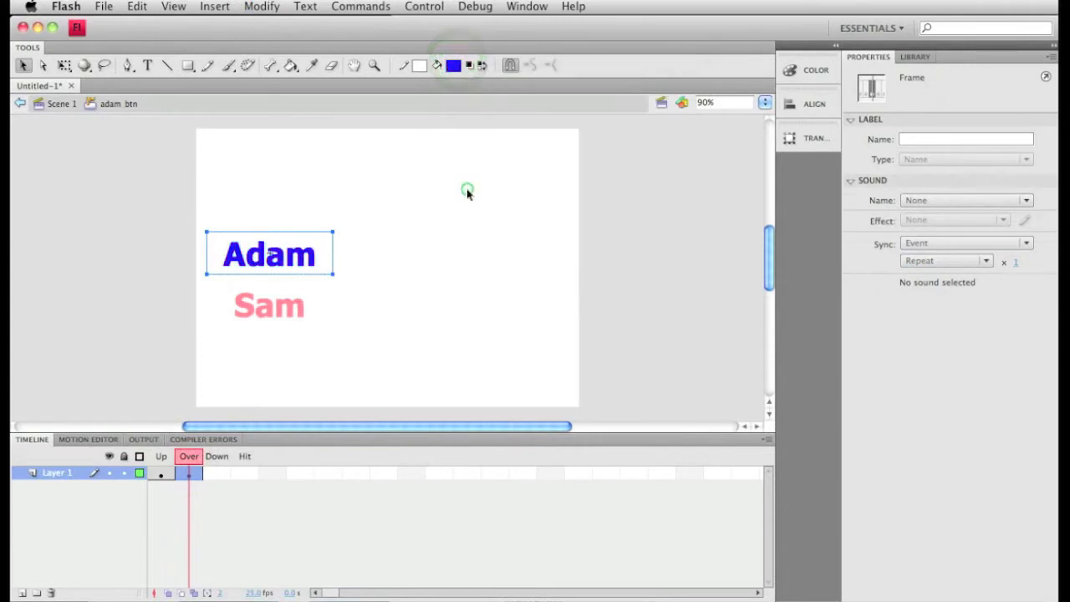
click(60, 105)
- Inside sam_btn, add a keyframe to the Over state, colour its text blue, and return to Scene 1
double_click(269, 305)
click(189, 474)
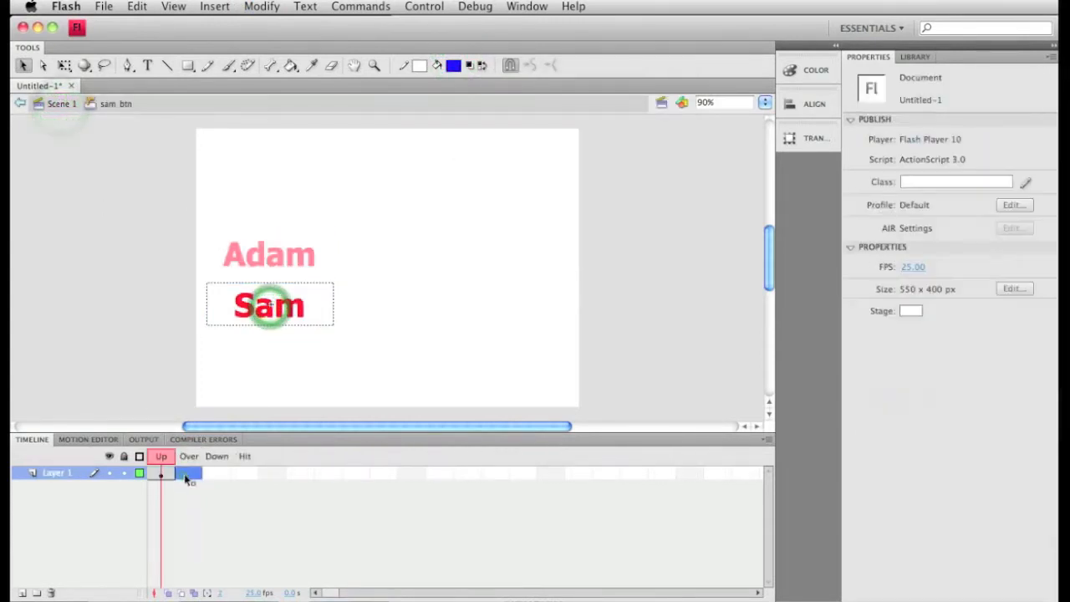
key(F6)
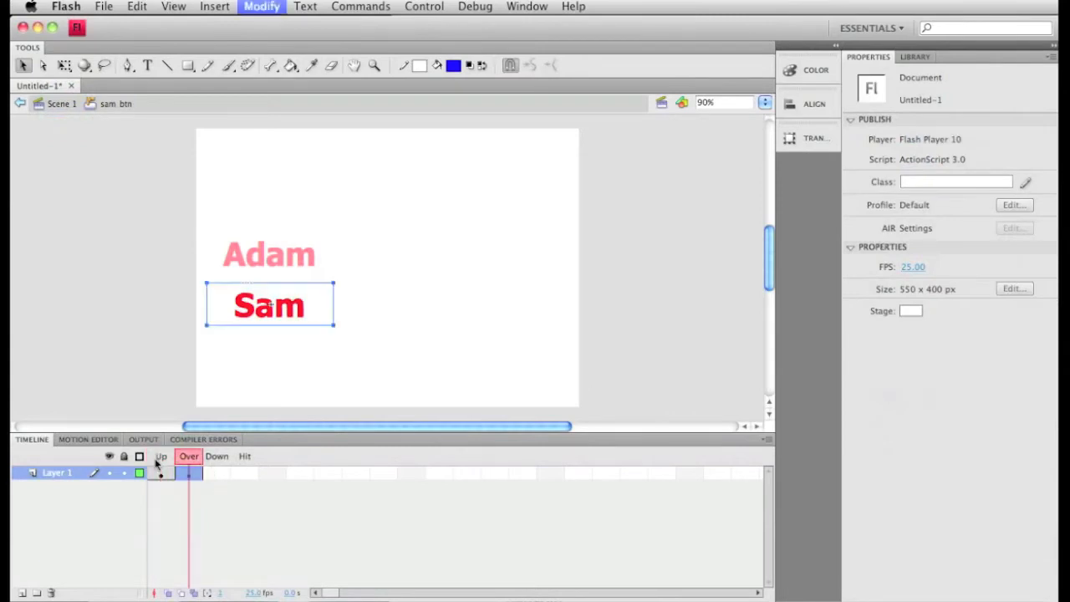
click(453, 65)
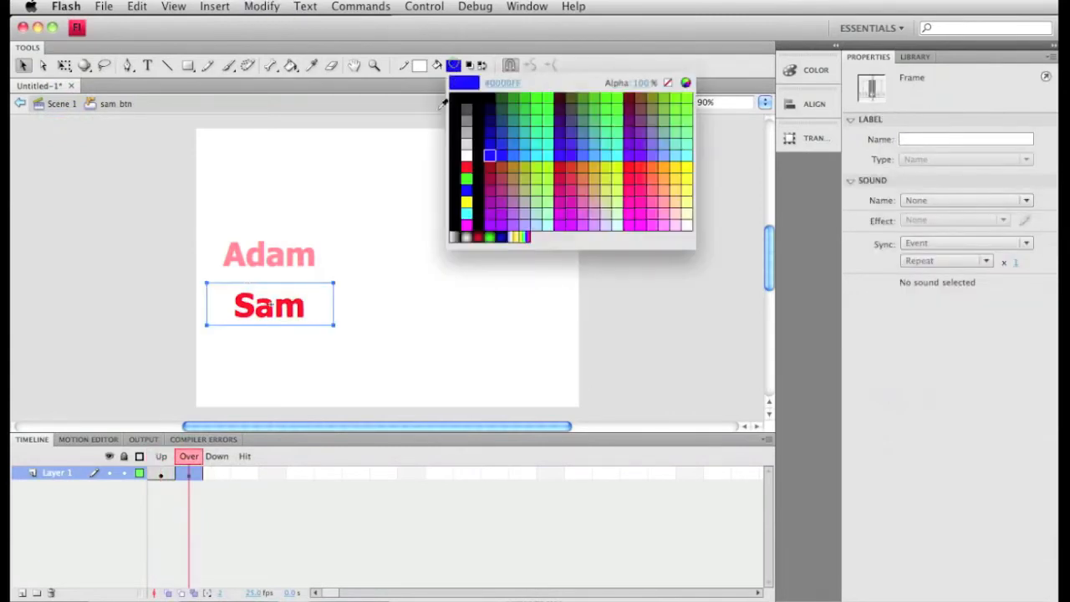
click(466, 192)
click(50, 105)
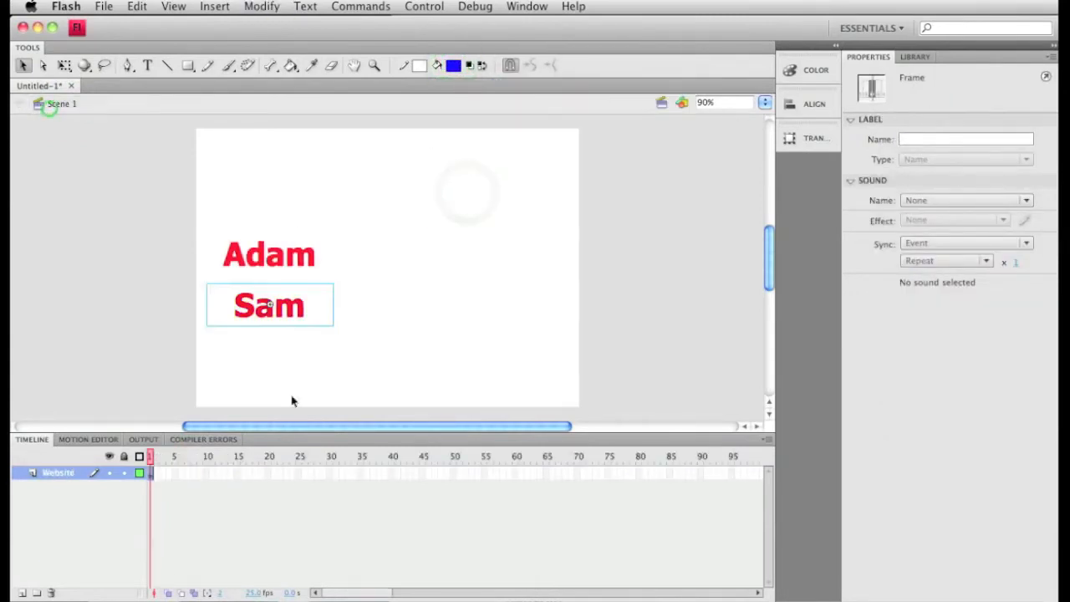
- Test the movie to check the rollover behaviour of both buttons, and close the preview
click(422, 6)
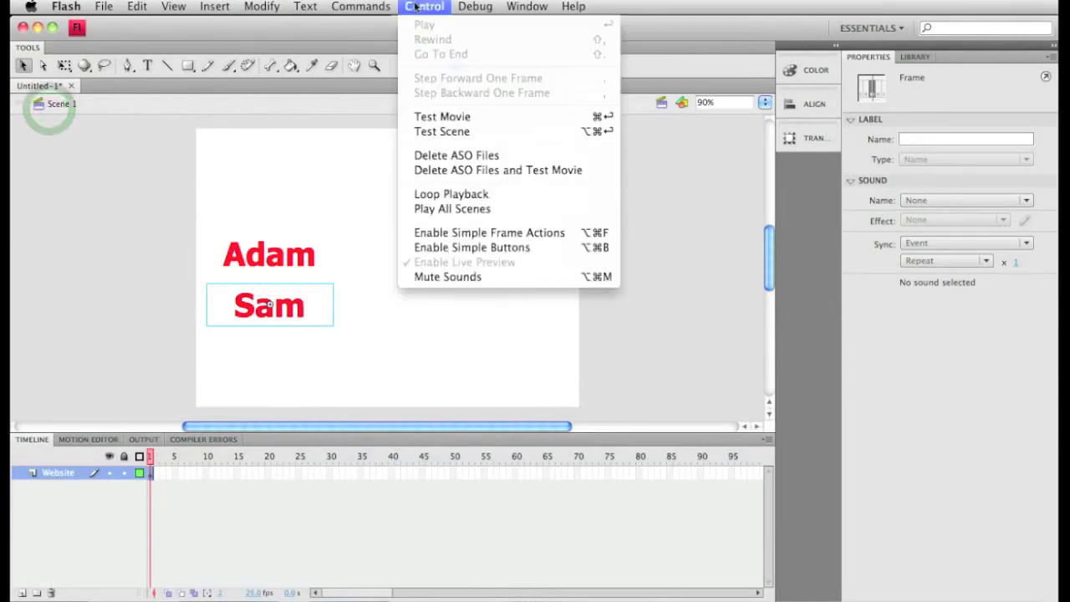
click(454, 126)
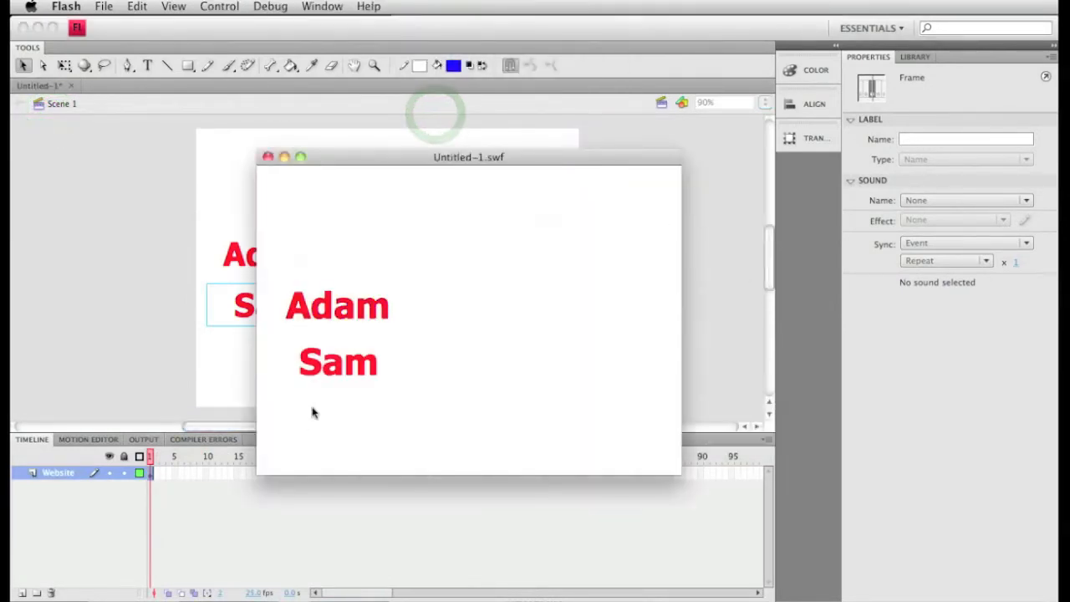
click(353, 355)
click(361, 302)
click(327, 383)
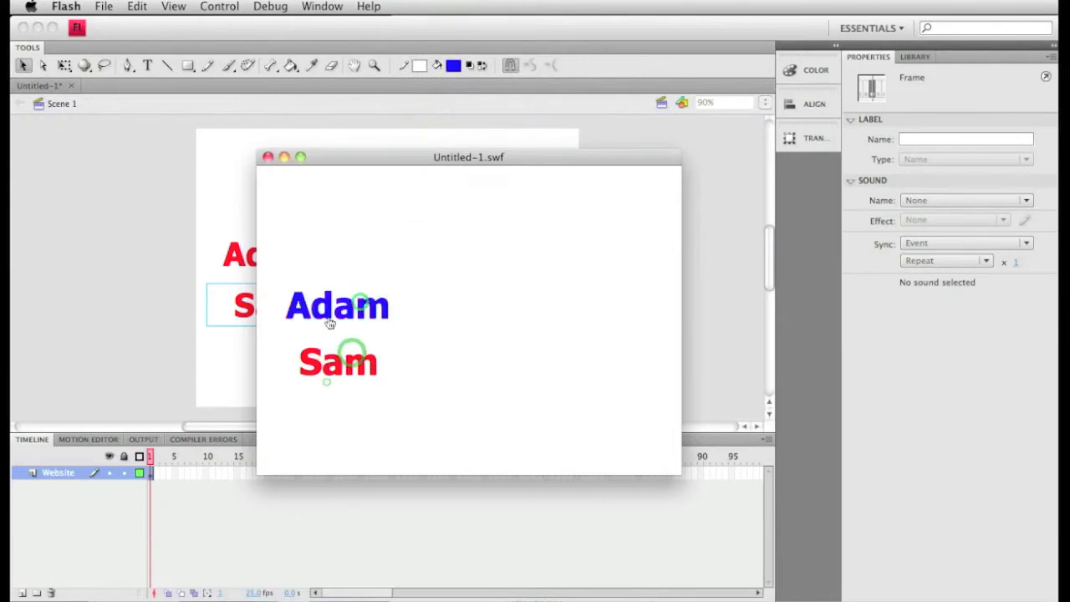
click(327, 315)
click(268, 157)
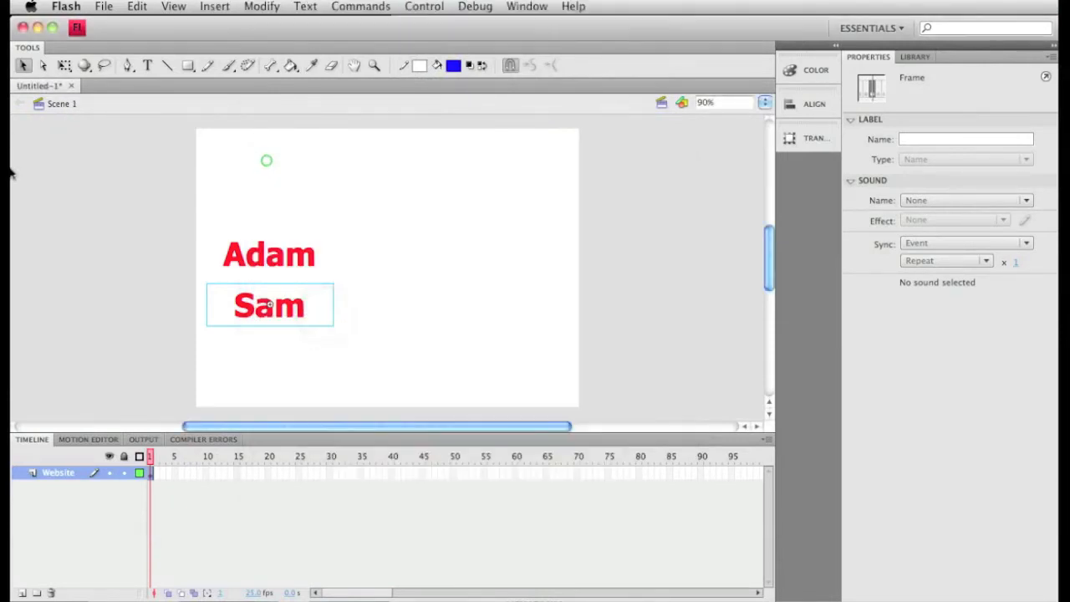
click(707, 200)
click(707, 198)
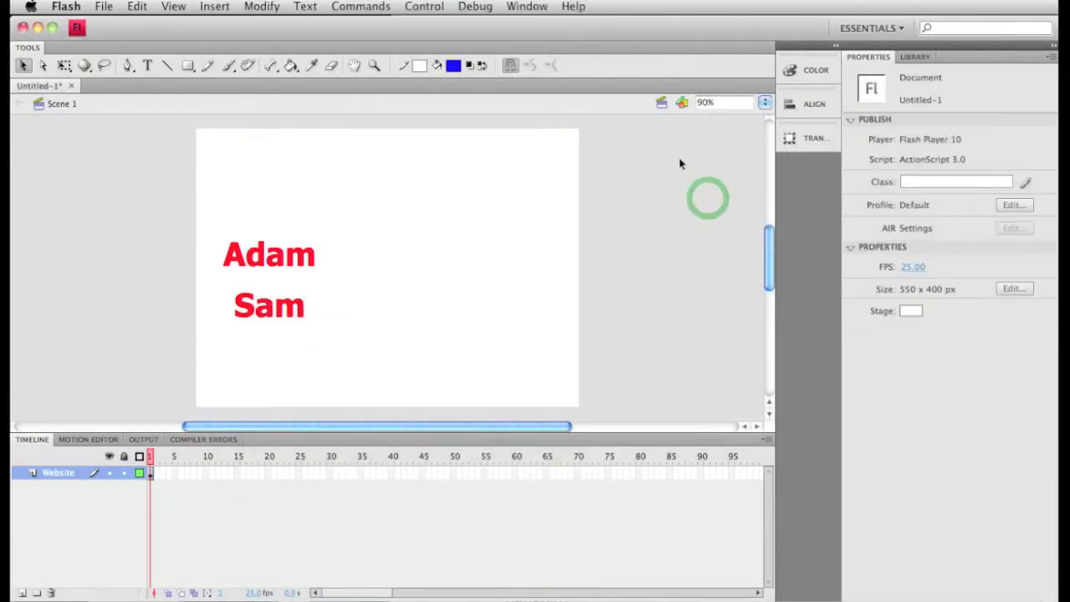
- Draw a blue square of about 317 by 317 px beside the two buttons and move it up slightly to about Y 48
click(188, 66)
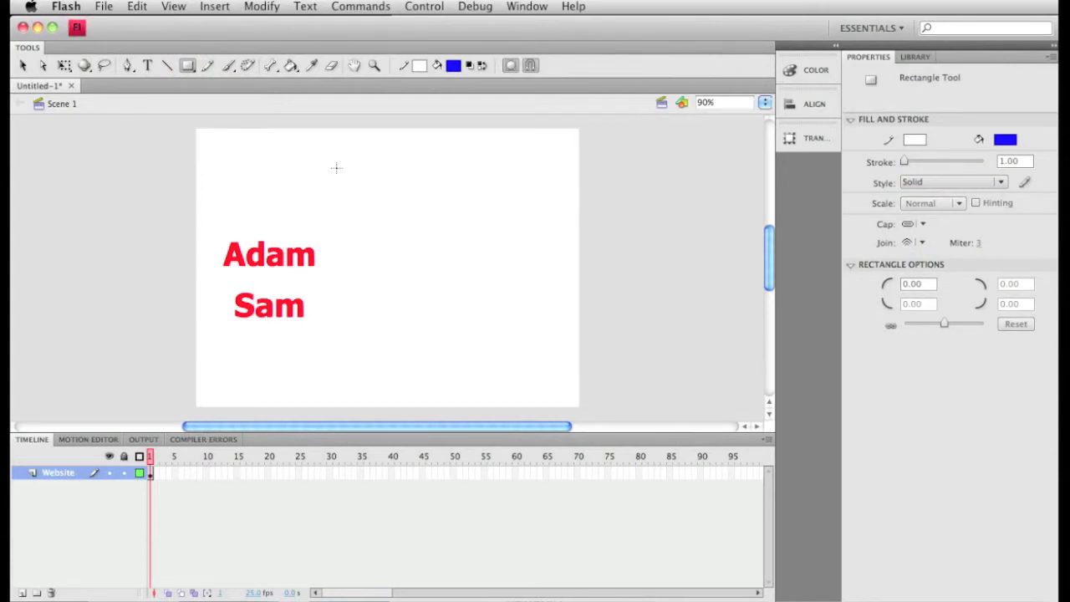
drag(336, 168, 557, 387)
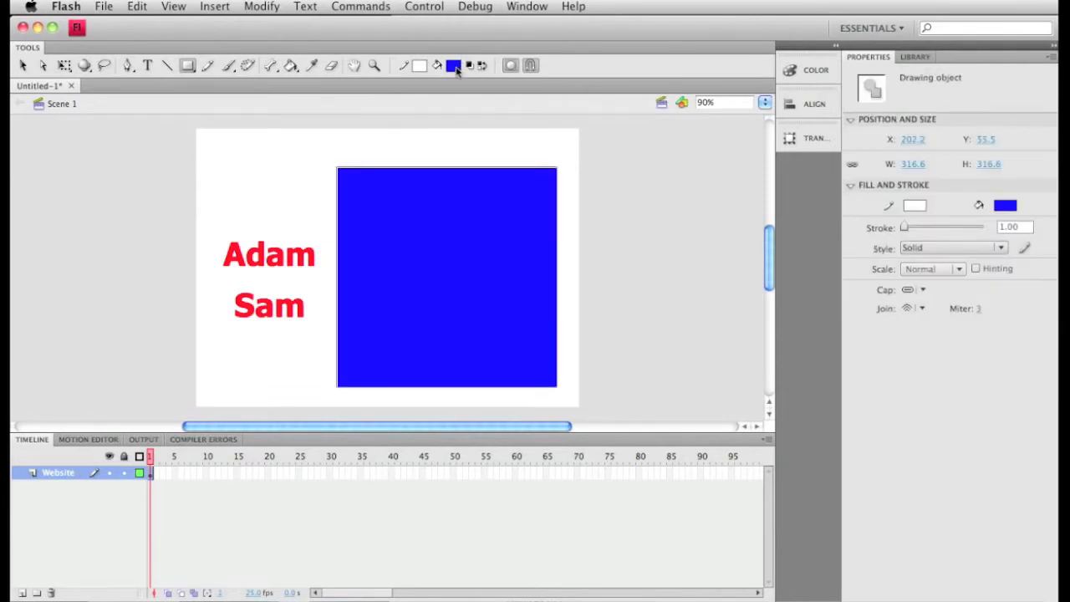
click(22, 65)
drag(383, 254, 382, 248)
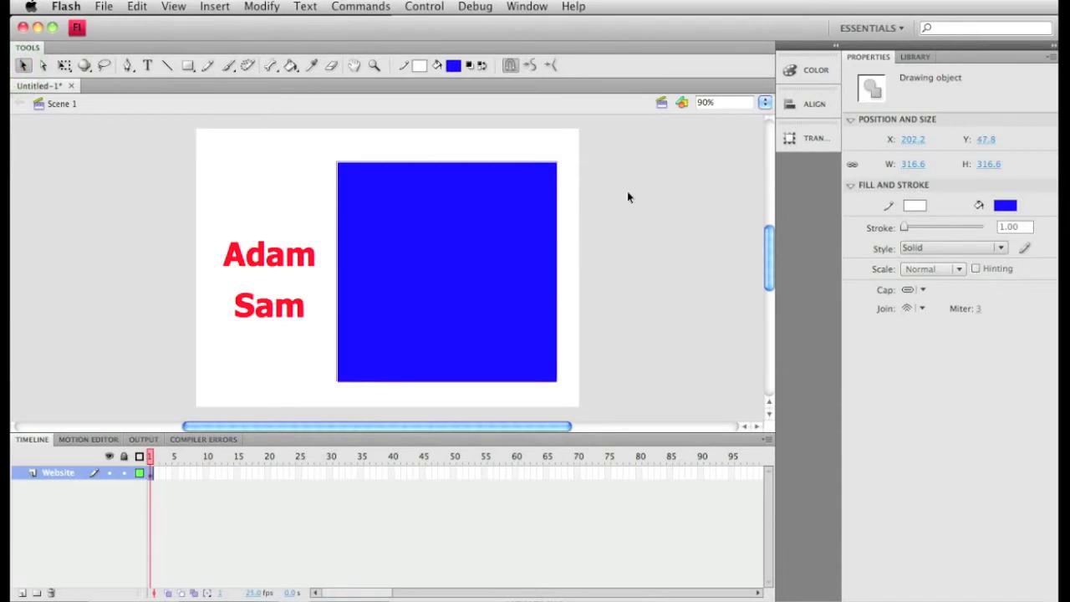
click(699, 258)
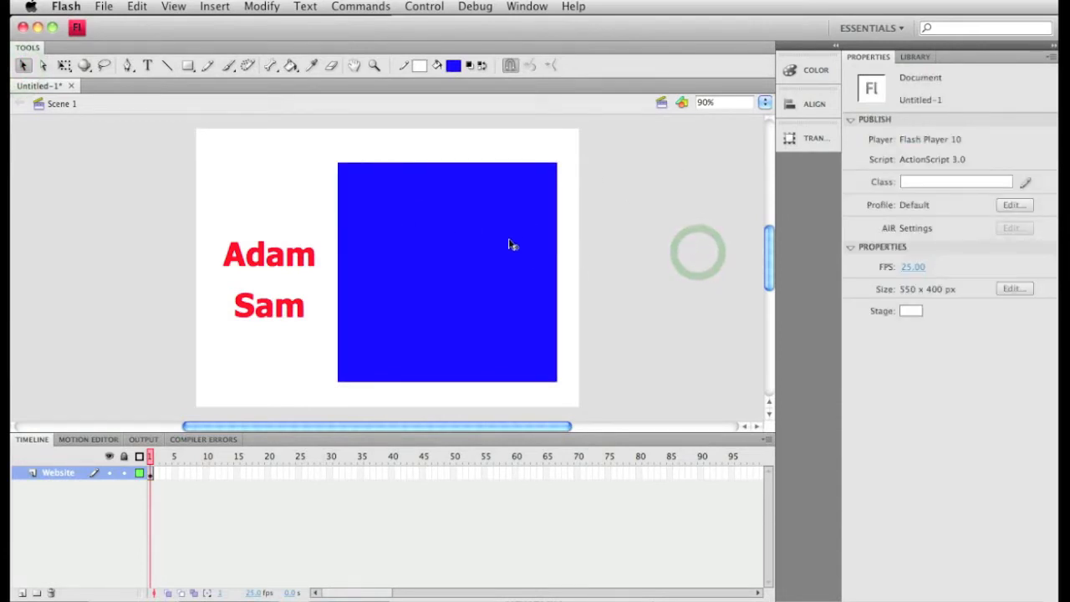
- Add keyframes at frames 10, 20 and 30 of the Website layer and extend the layer to frame 40
click(151, 476)
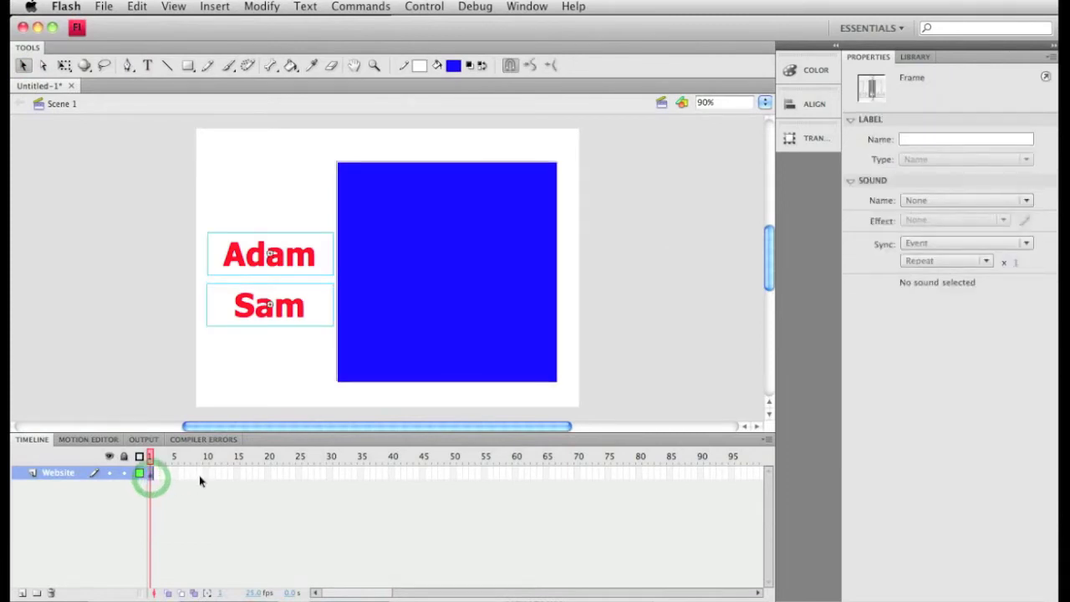
click(204, 474)
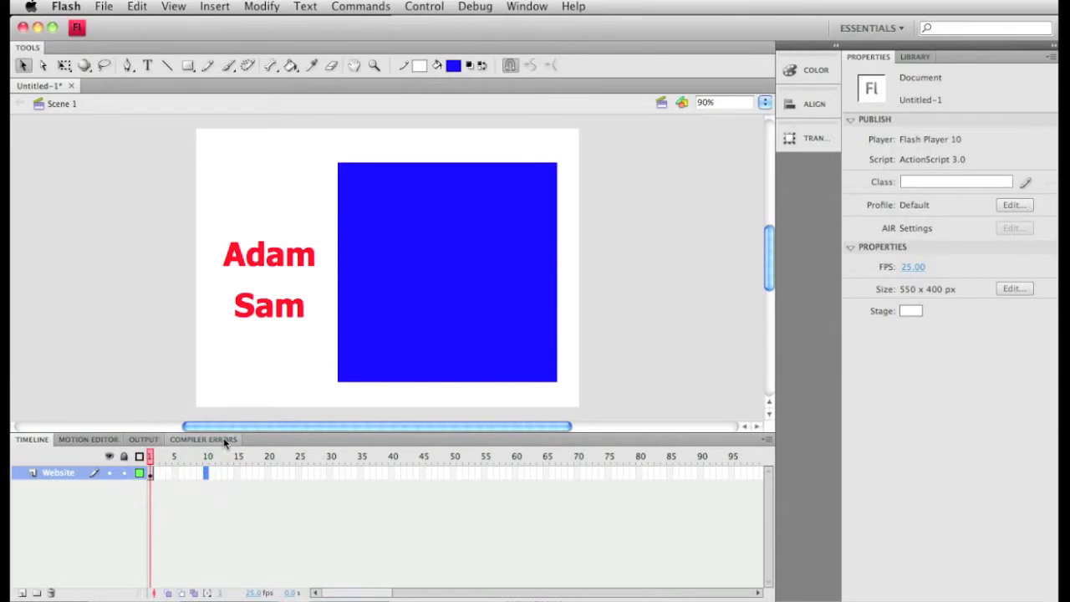
key(F6)
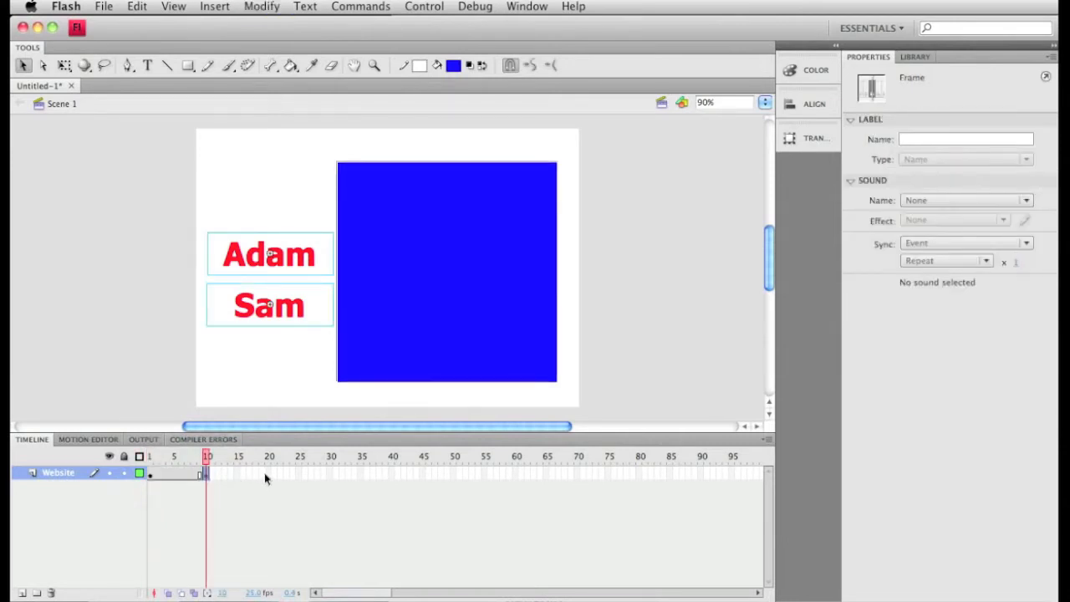
click(268, 474)
key(F6)
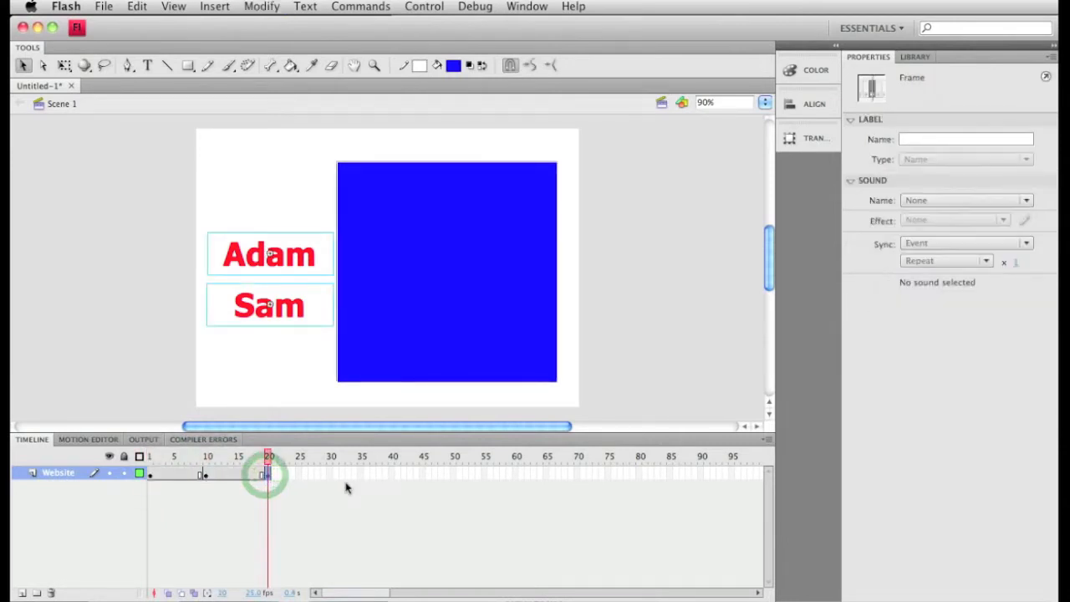
click(327, 474)
key(F6)
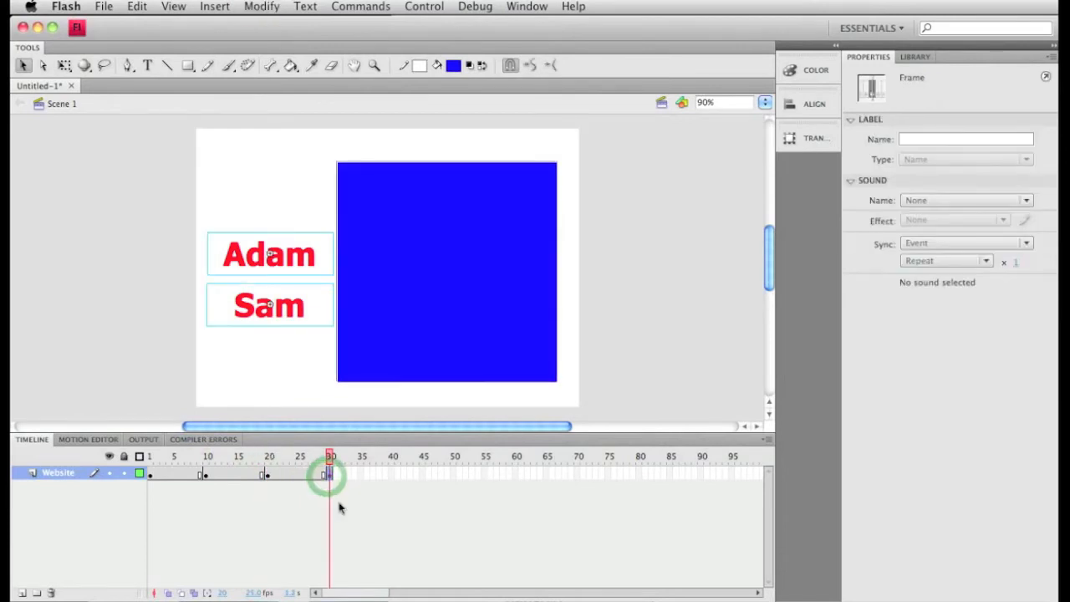
click(391, 476)
key(F6)
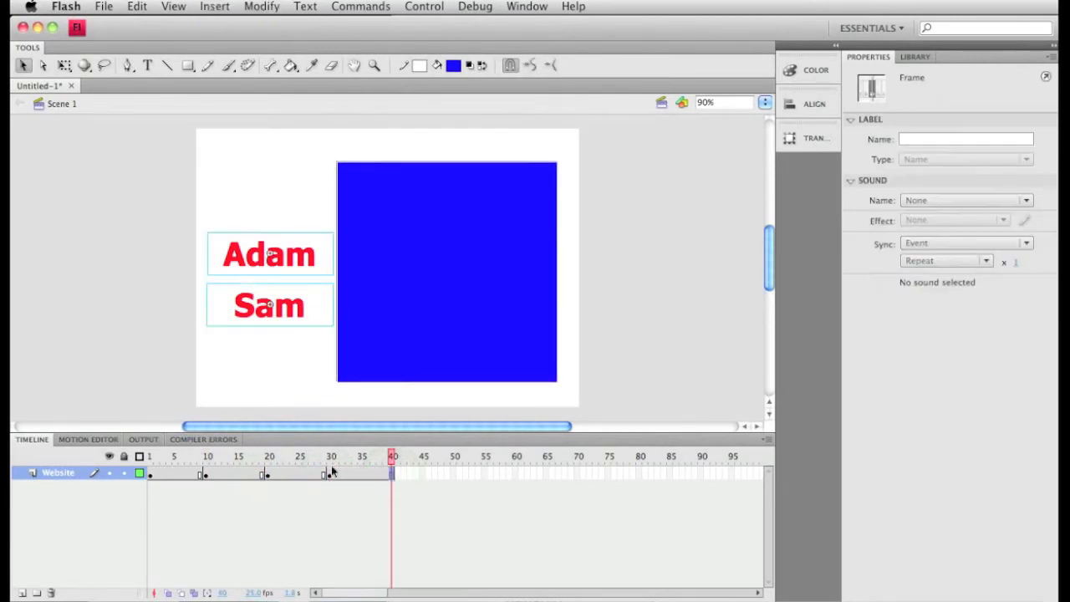
click(285, 546)
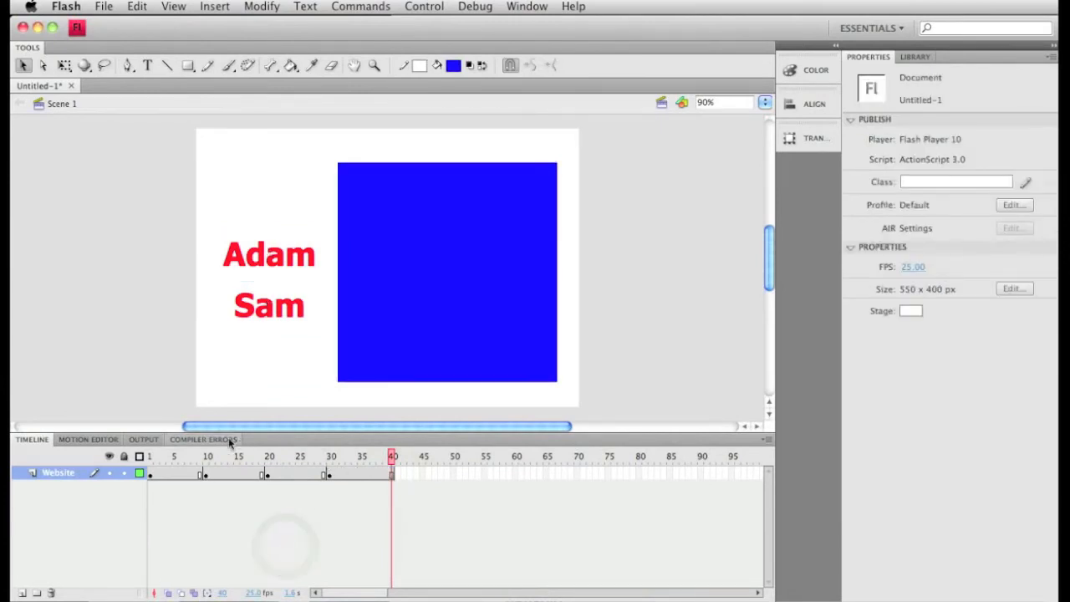
- At frame 10 of the Website layer, add the text "Adam's Info" over the blue square and widen its box to about 305 px
click(292, 263)
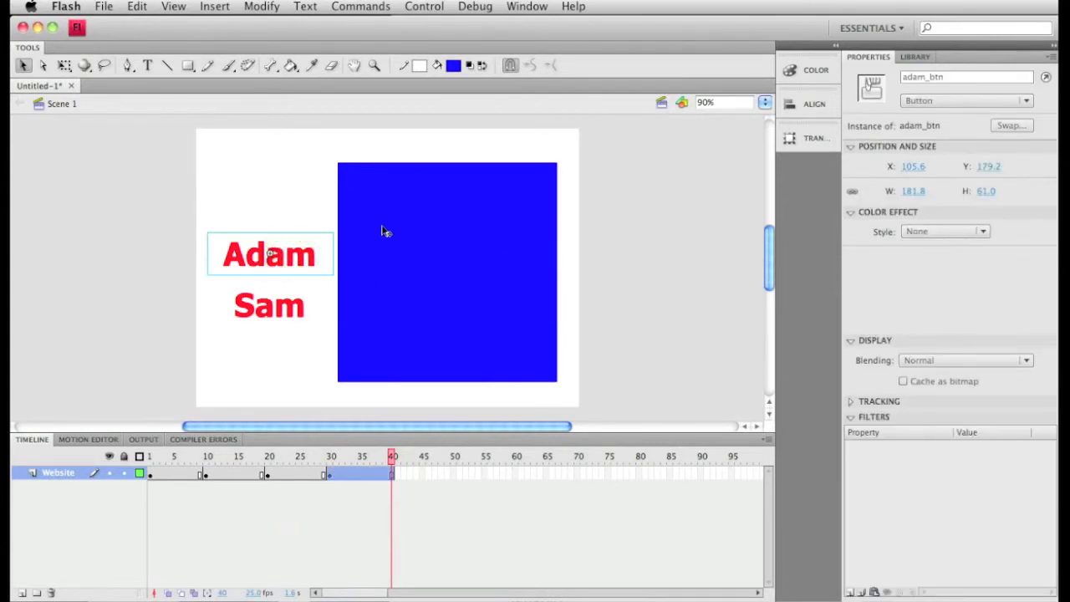
click(207, 474)
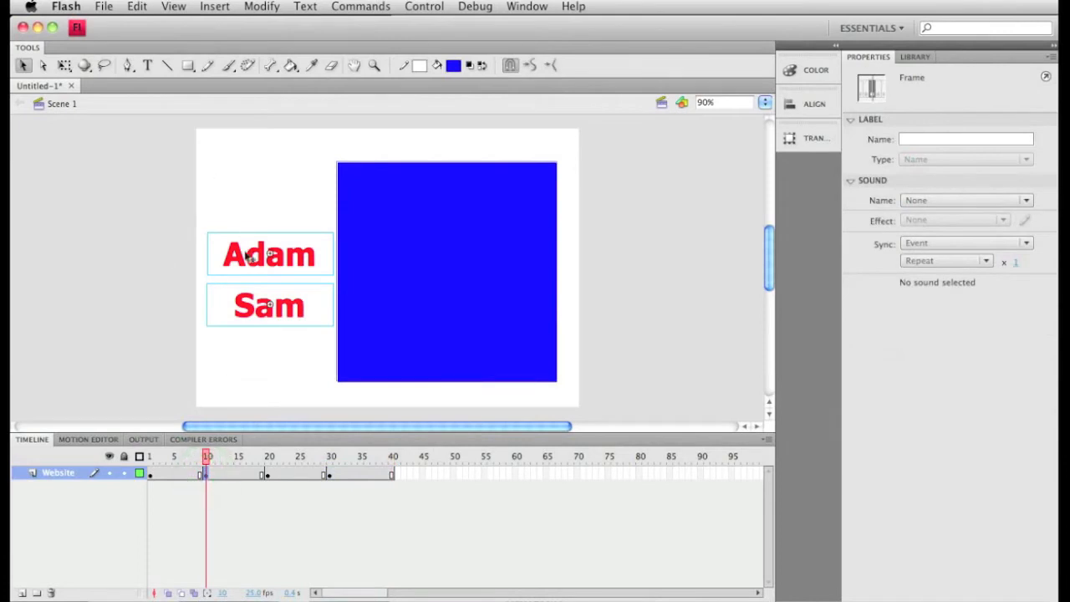
key(t)
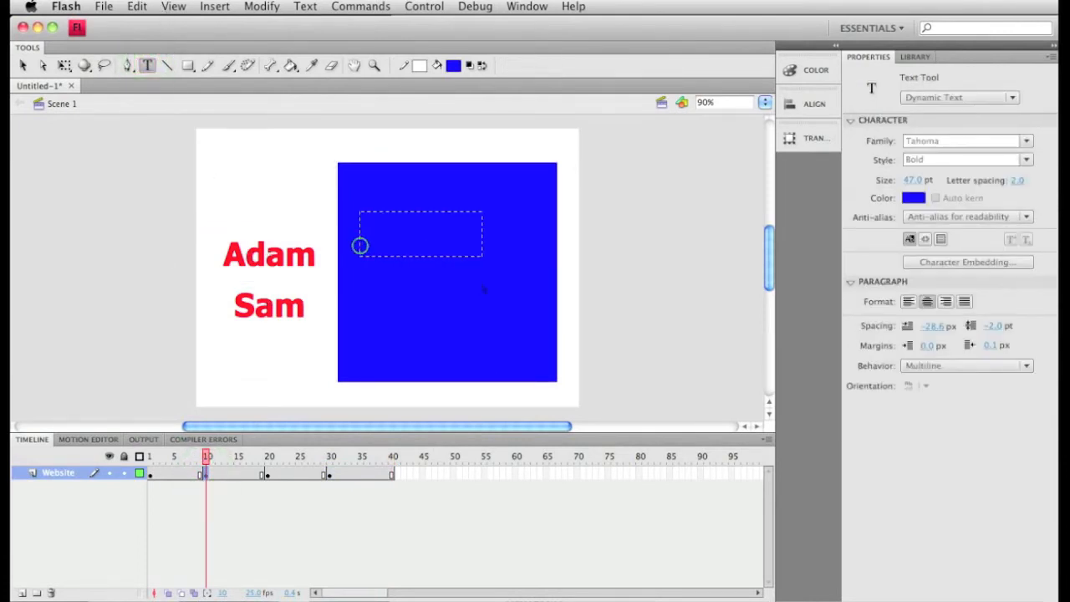
drag(359, 245, 360, 242)
text(Adam)
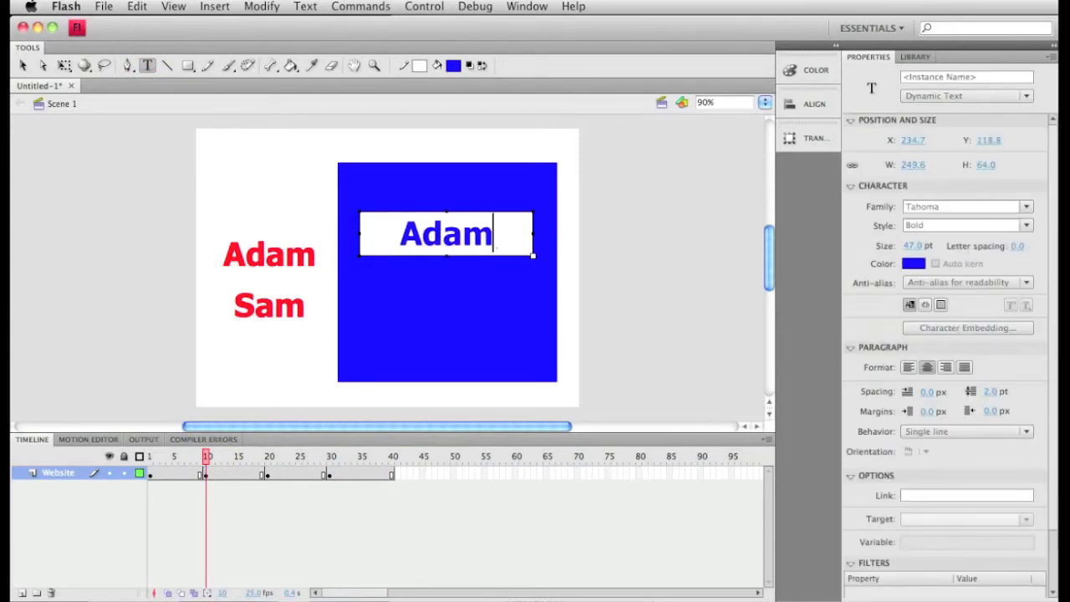
text('s )
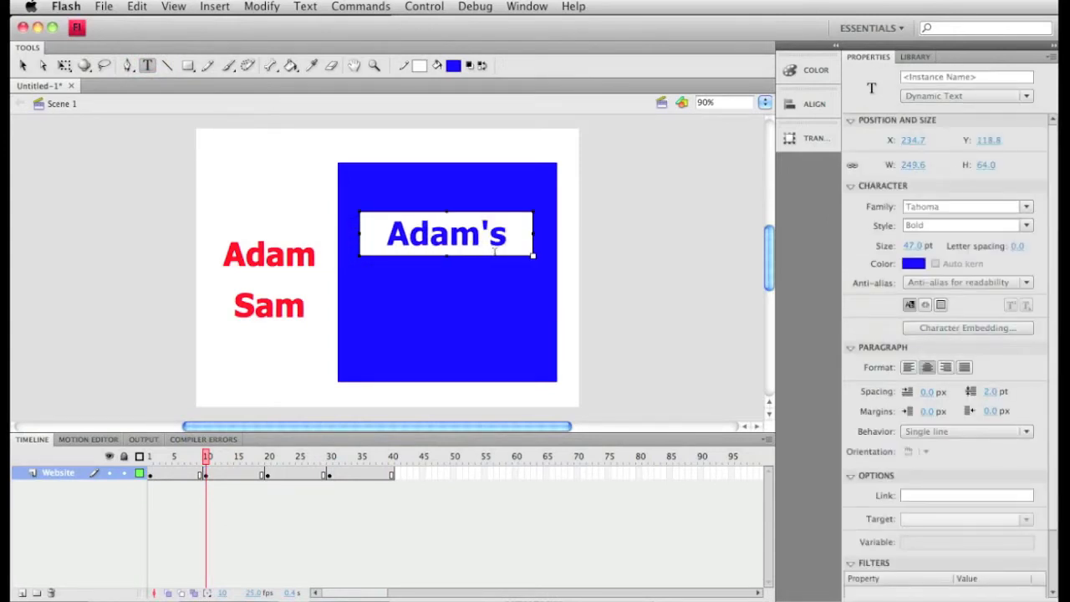
text(Info)
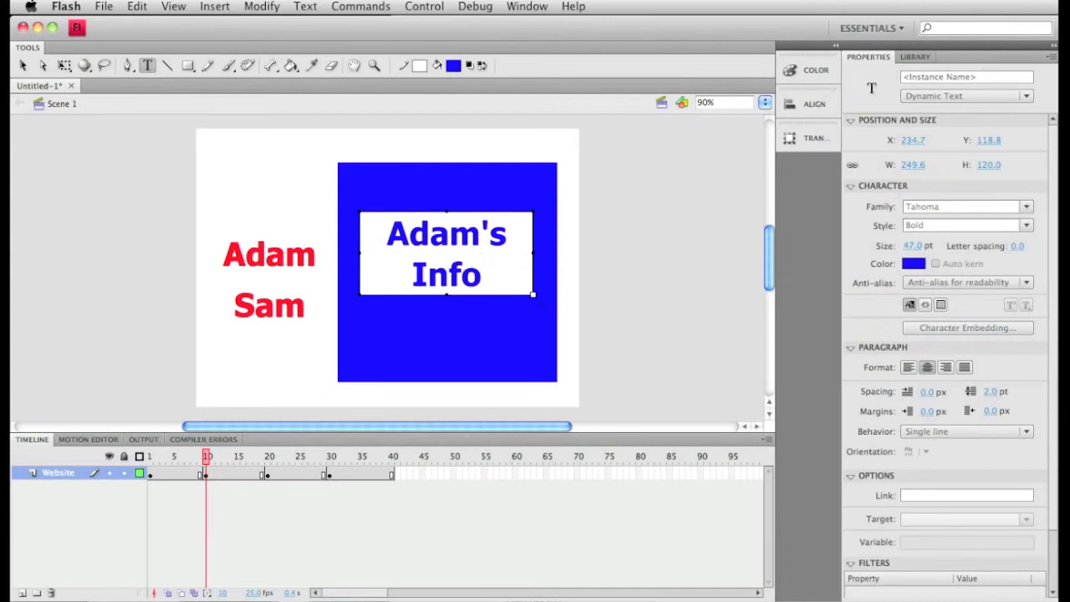
drag(530, 292, 572, 291)
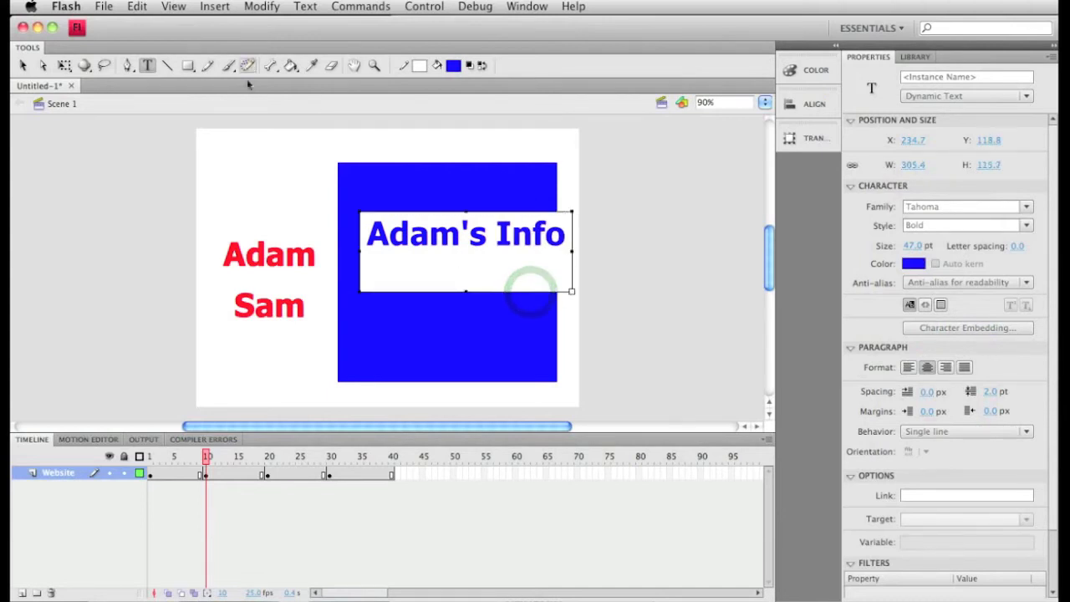
- Colour the "Adam's Info" text red and move it to the middle of the blue square, at about X 209, Y 177
click(449, 72)
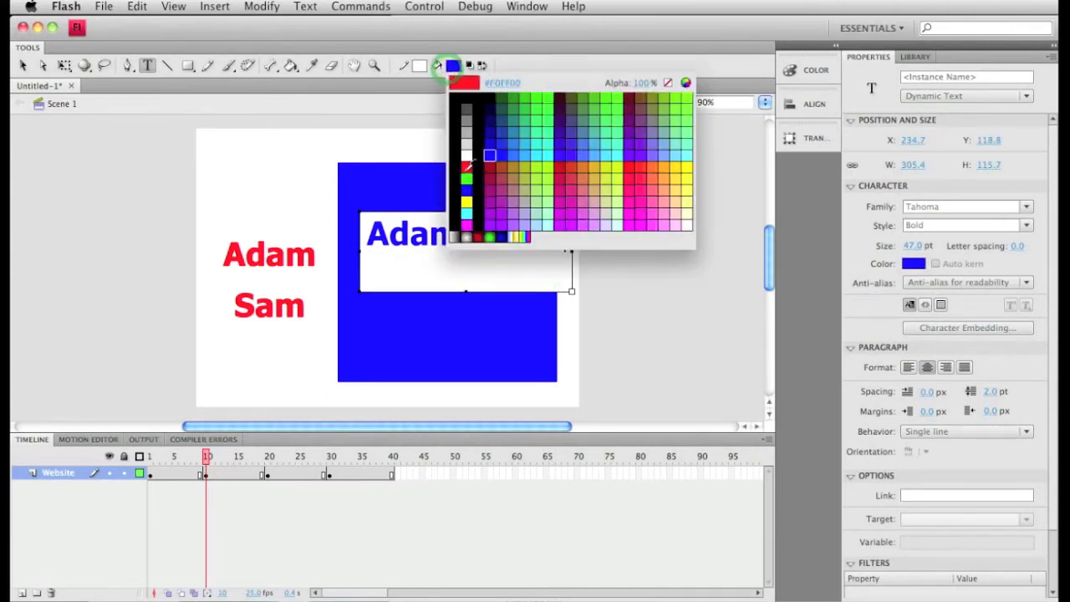
click(465, 167)
click(23, 66)
drag(465, 240, 452, 292)
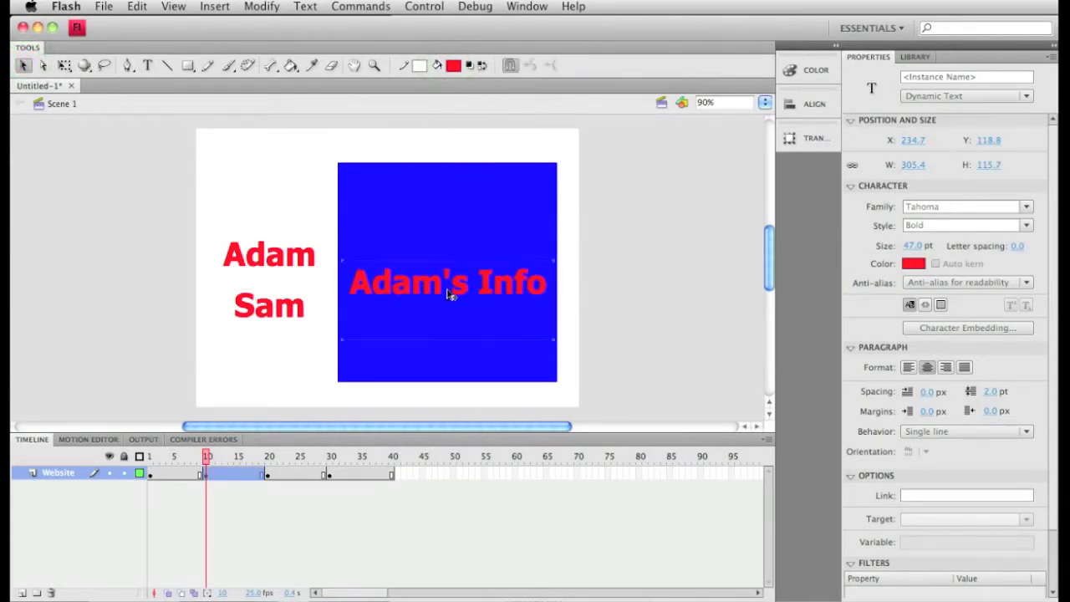
double_click(448, 288)
click(466, 239)
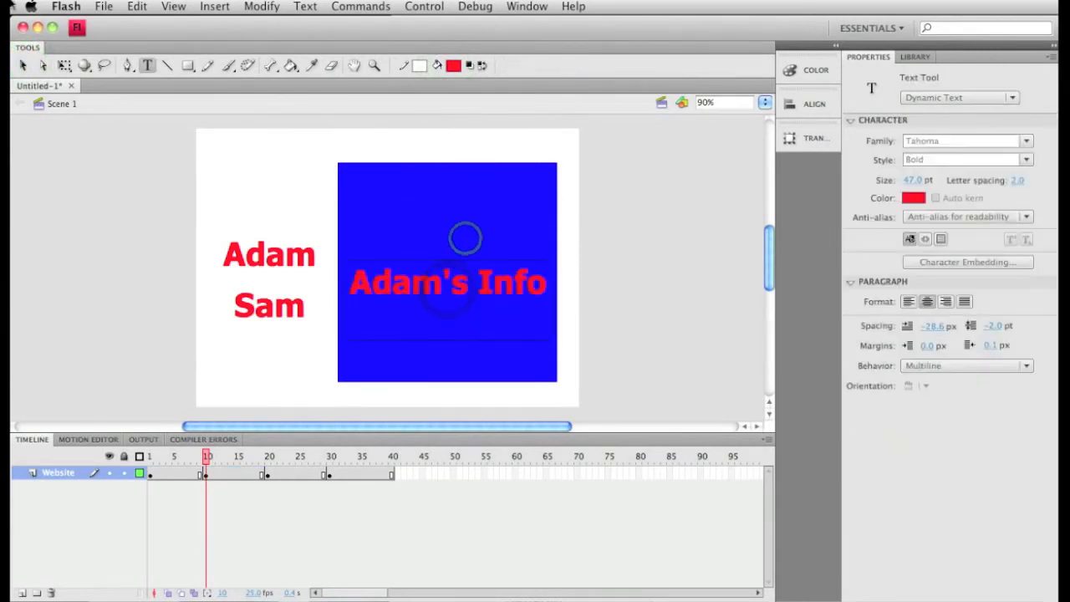
click(23, 66)
click(458, 287)
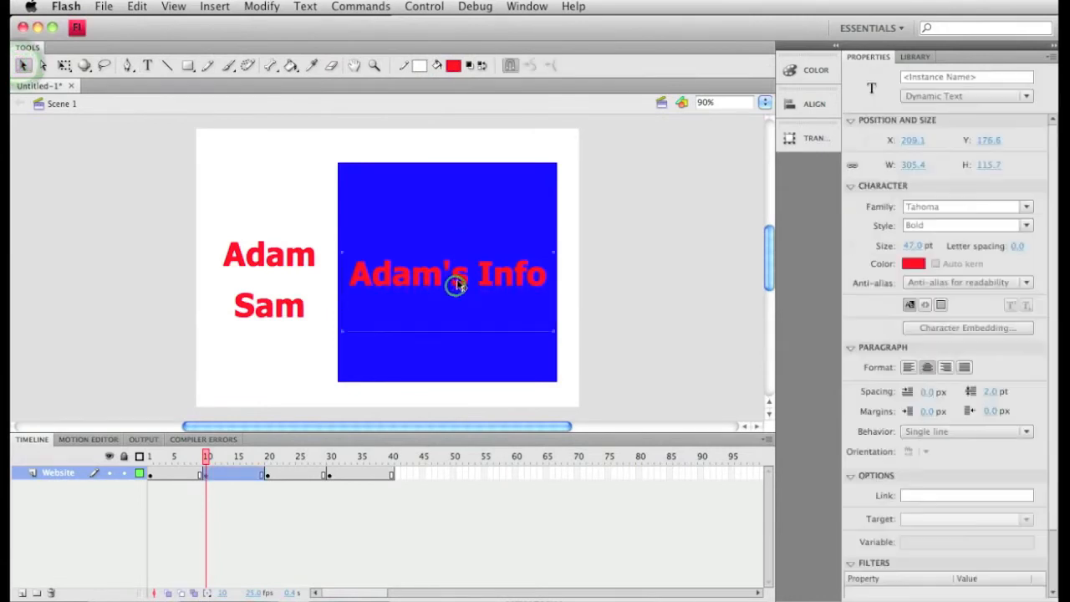
- At frame 20, add the text "Sam's Info" in a box about 271 px wide and move it down to about Y 169
click(271, 477)
click(267, 475)
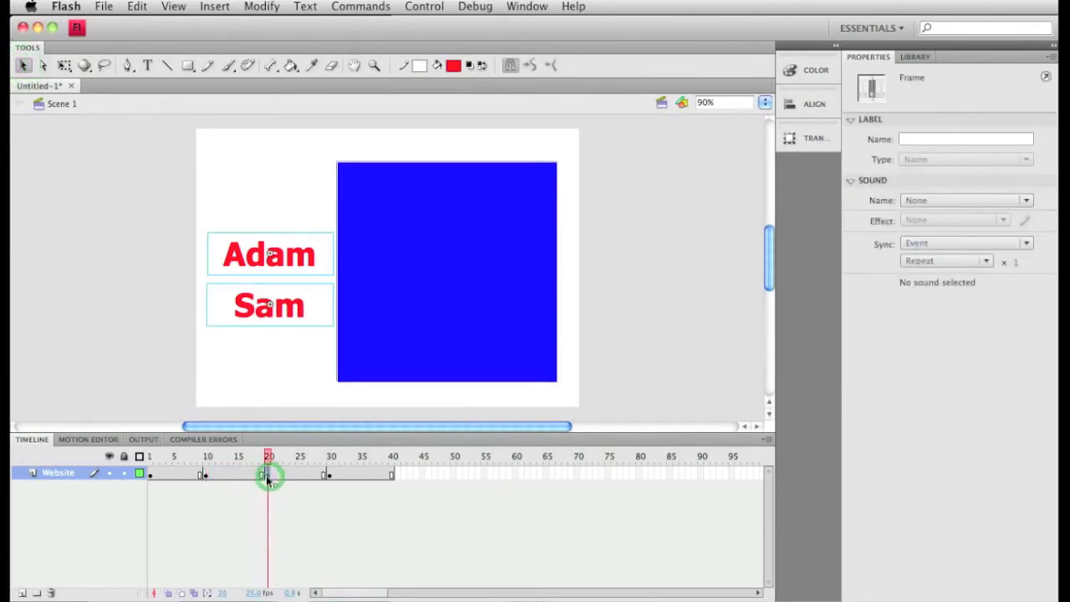
click(147, 66)
drag(352, 208, 541, 308)
text(Sam's Info)
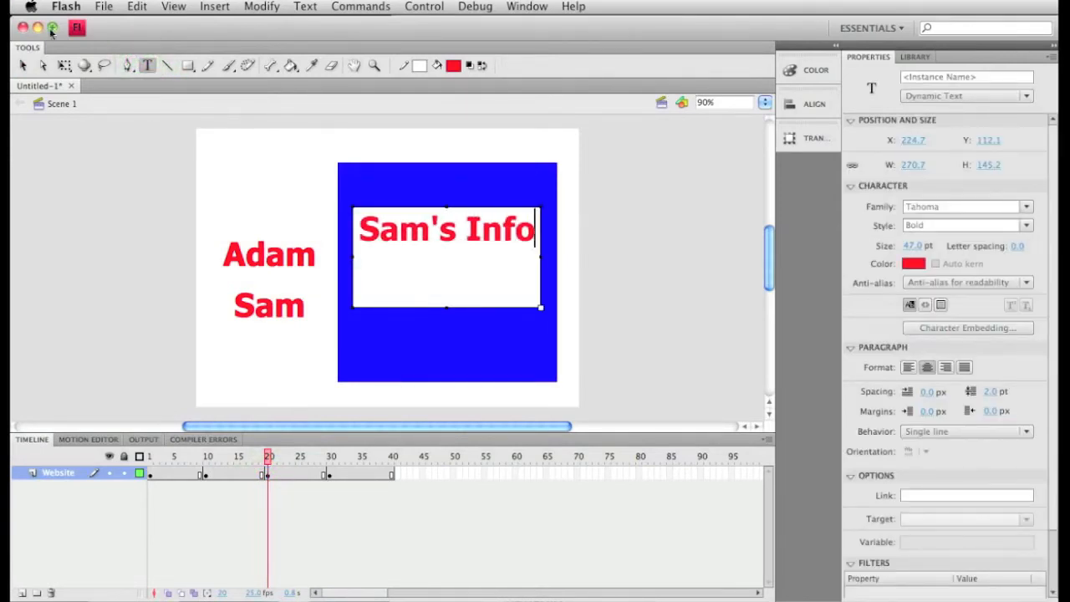
click(20, 67)
drag(470, 274, 472, 313)
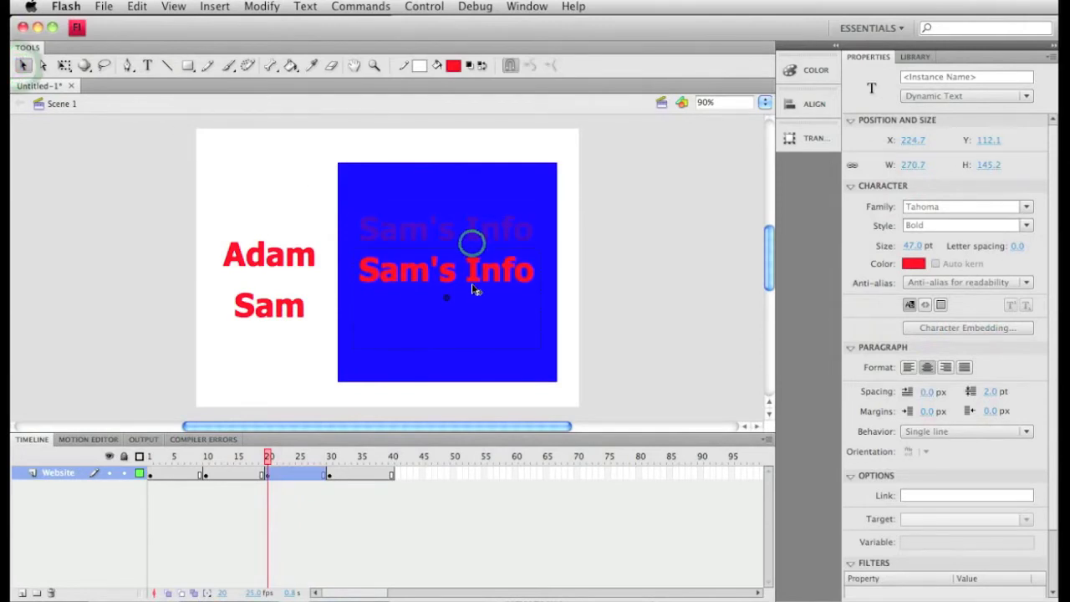
- At frame 1, add the text "Welcome!" in a box about 278 px wide and move it down to the middle of the square
click(152, 476)
click(148, 65)
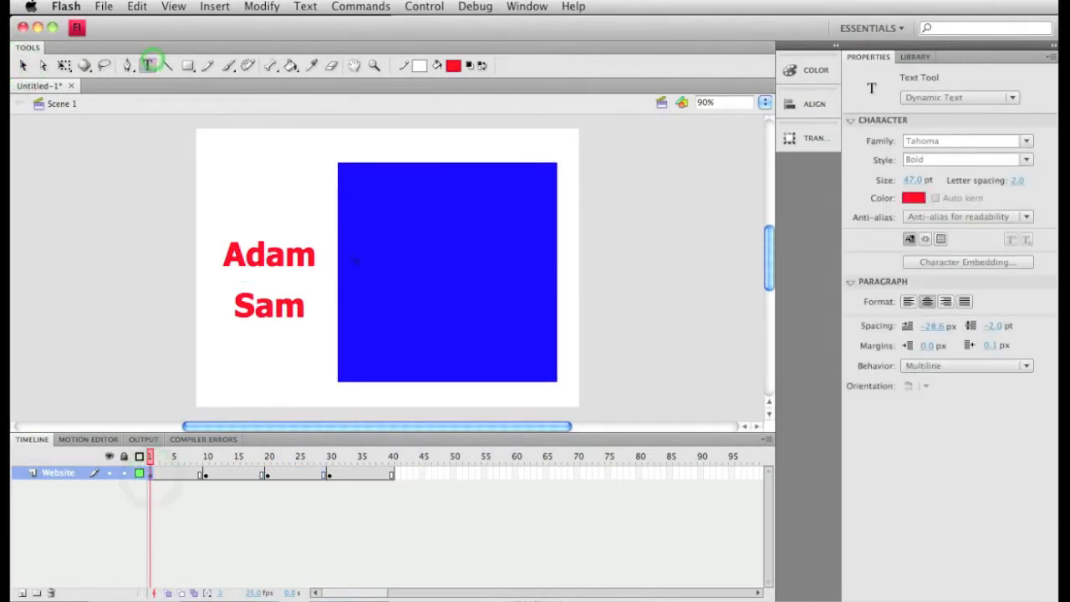
drag(354, 211, 548, 274)
text(S)
text(We)
text(lcome!)
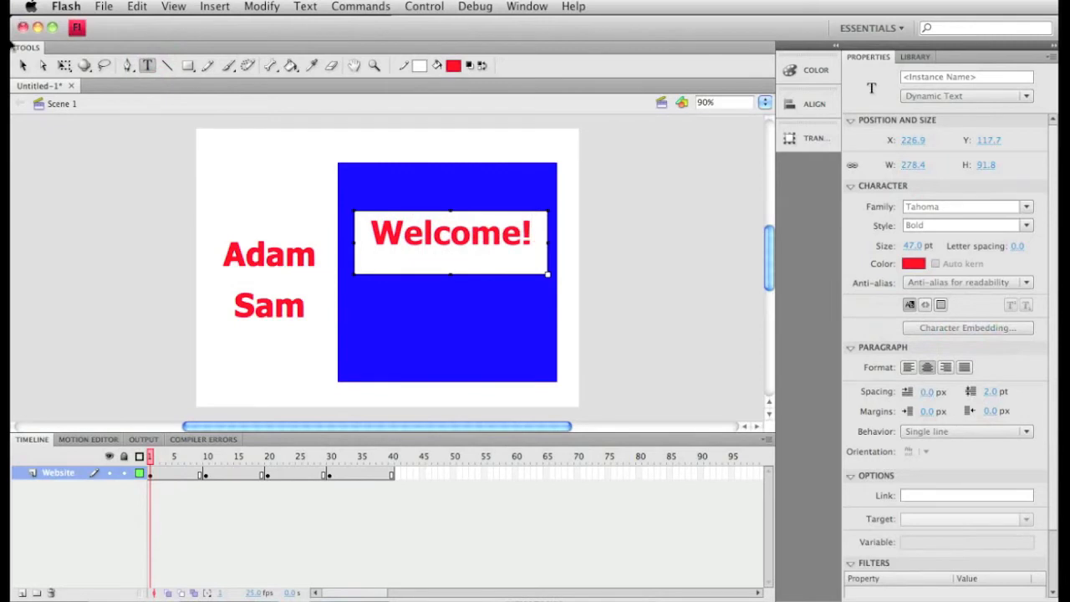
click(22, 65)
drag(398, 222, 398, 261)
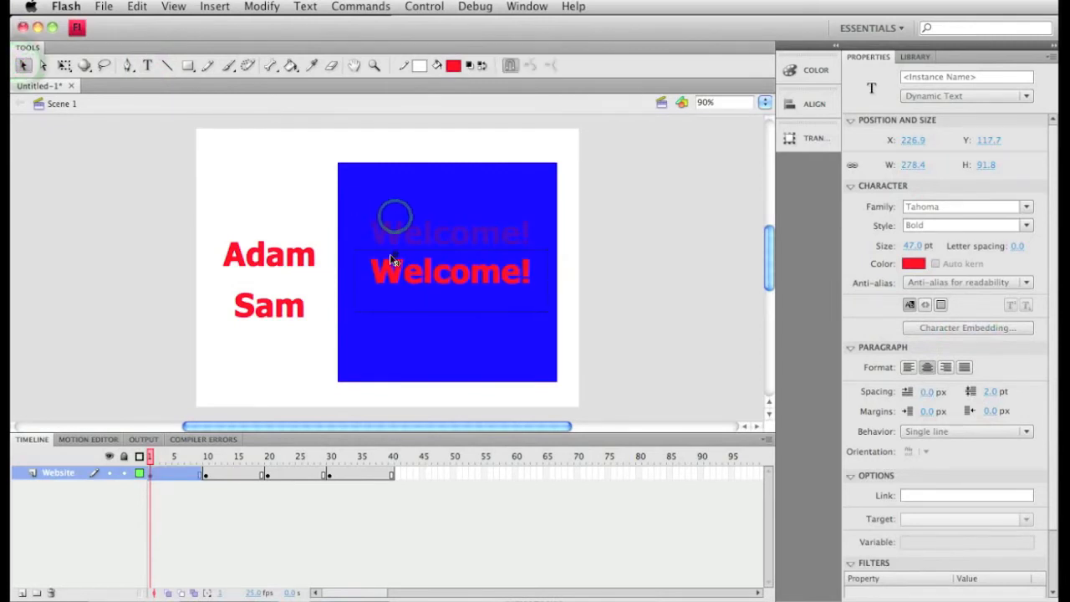
- Remove the unused section from frame 30 to frame 40 of the Website layer
click(364, 483)
click(330, 476)
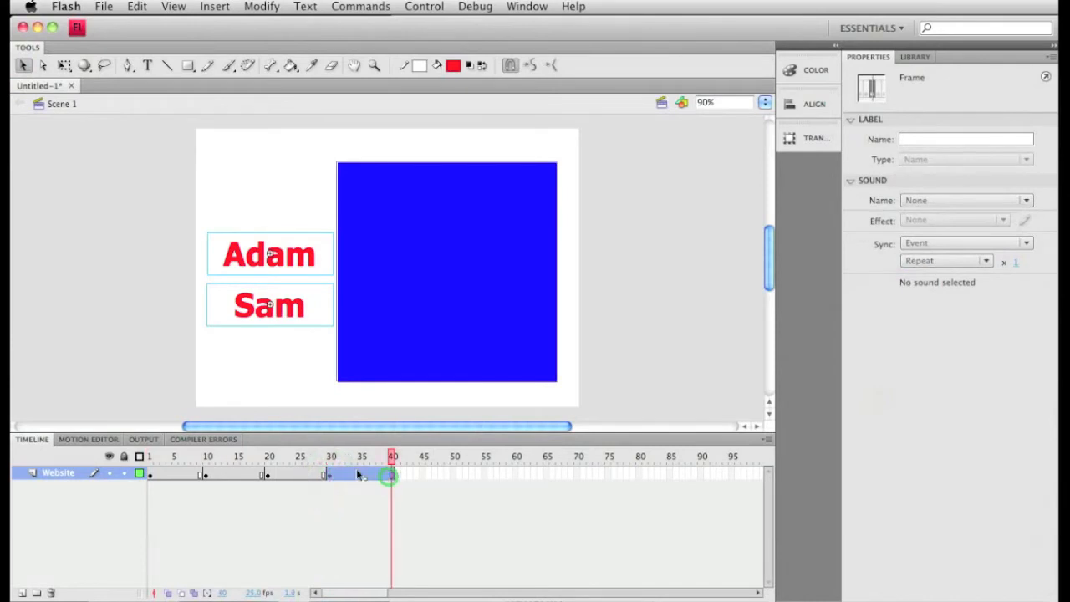
right_click(357, 473)
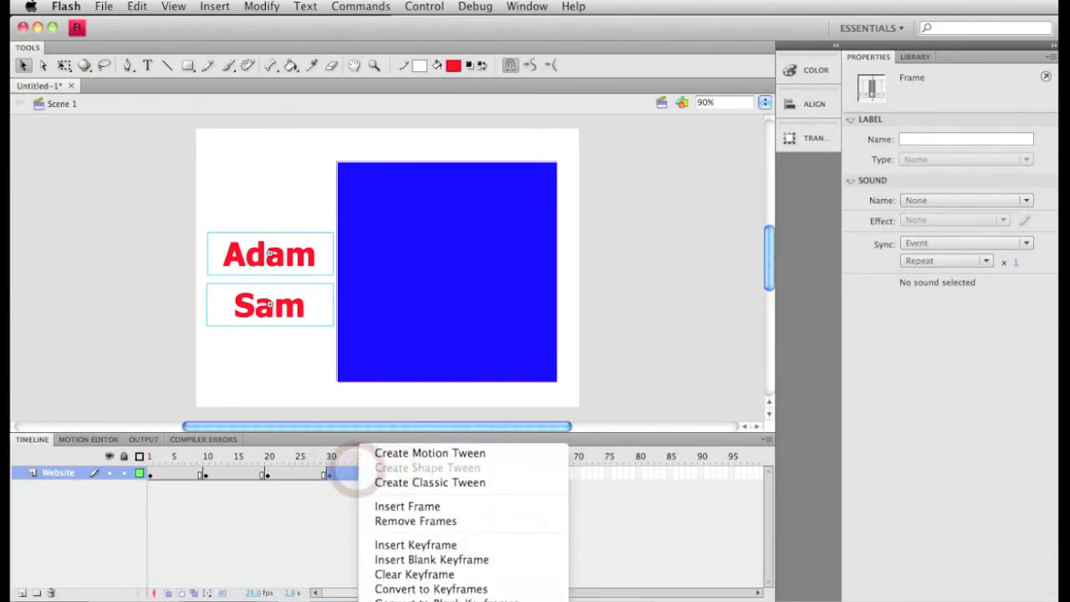
click(241, 561)
right_click(349, 483)
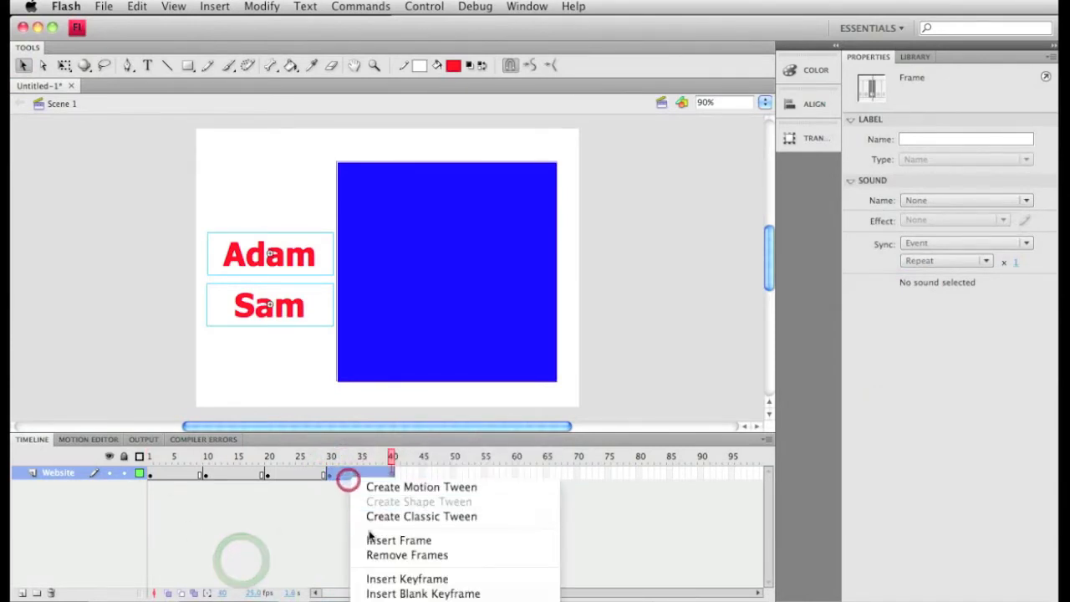
click(386, 557)
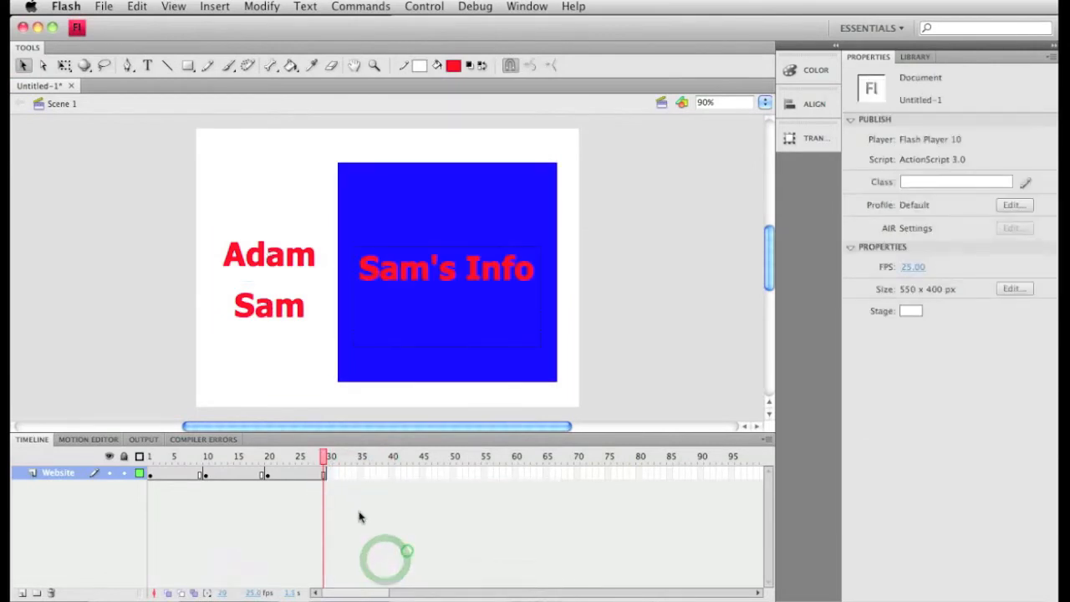
- Give the keyframe at frame 1 of the Website layer the frame label "welcome"
click(269, 475)
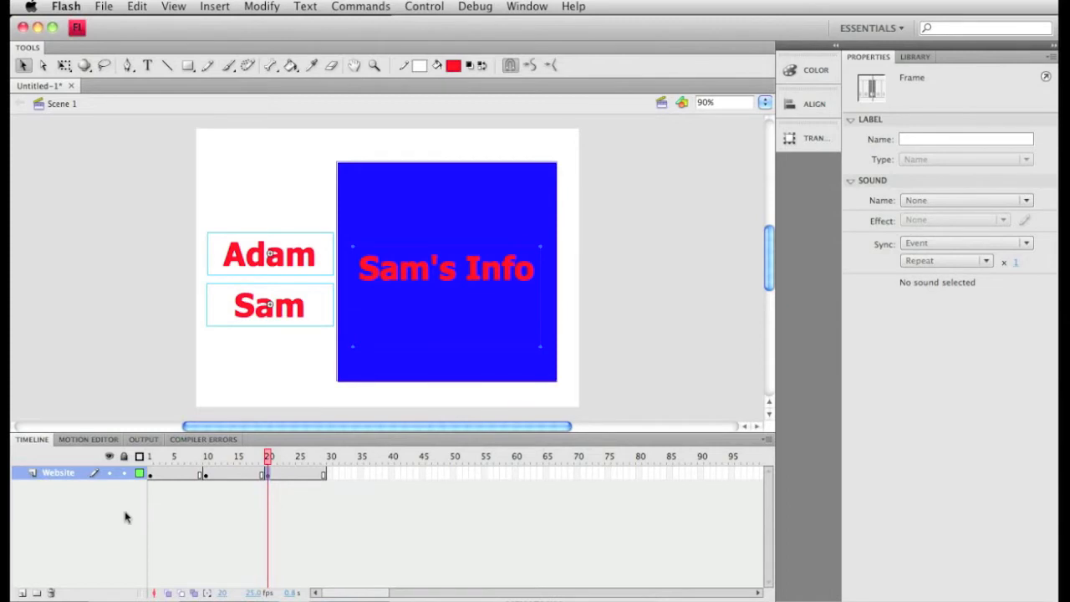
click(150, 474)
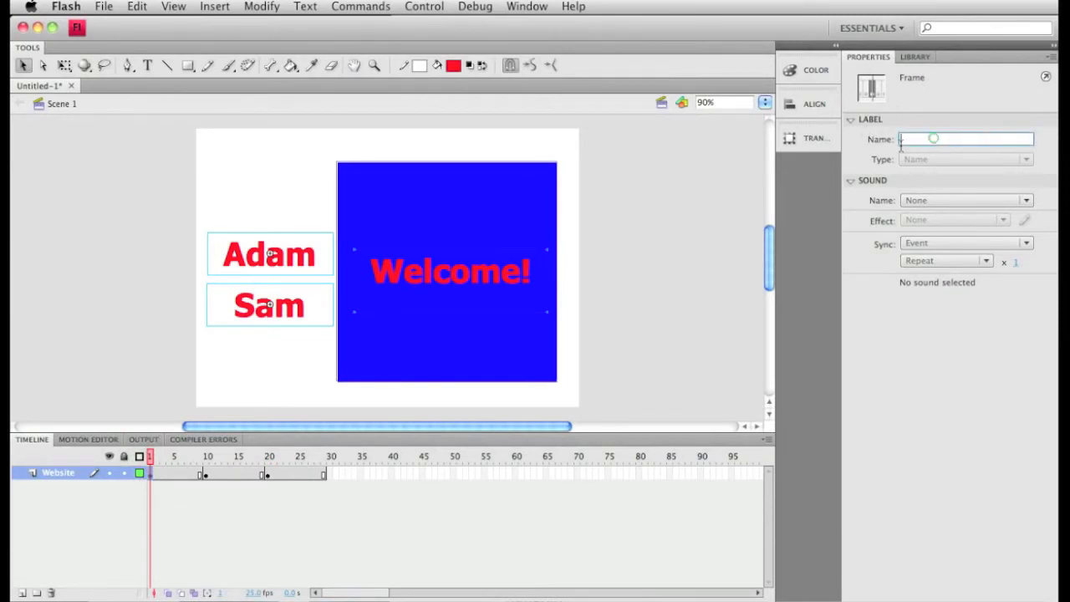
text(welcome)
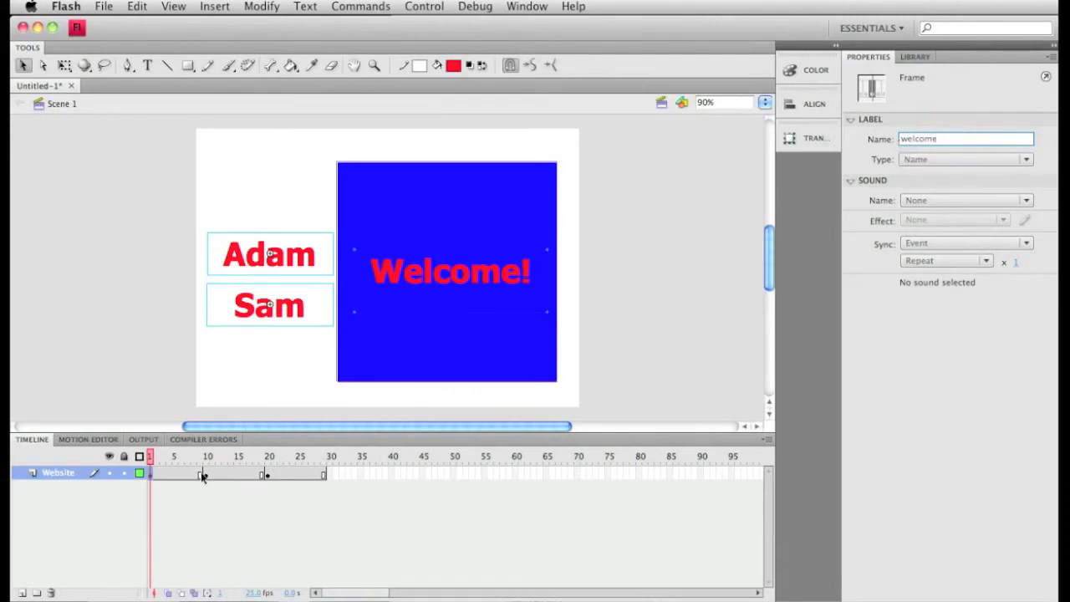
- Label the keyframe at frame 10 "adam" and the keyframe at frame 20 "sam"
click(206, 475)
click(956, 139)
text(adam)
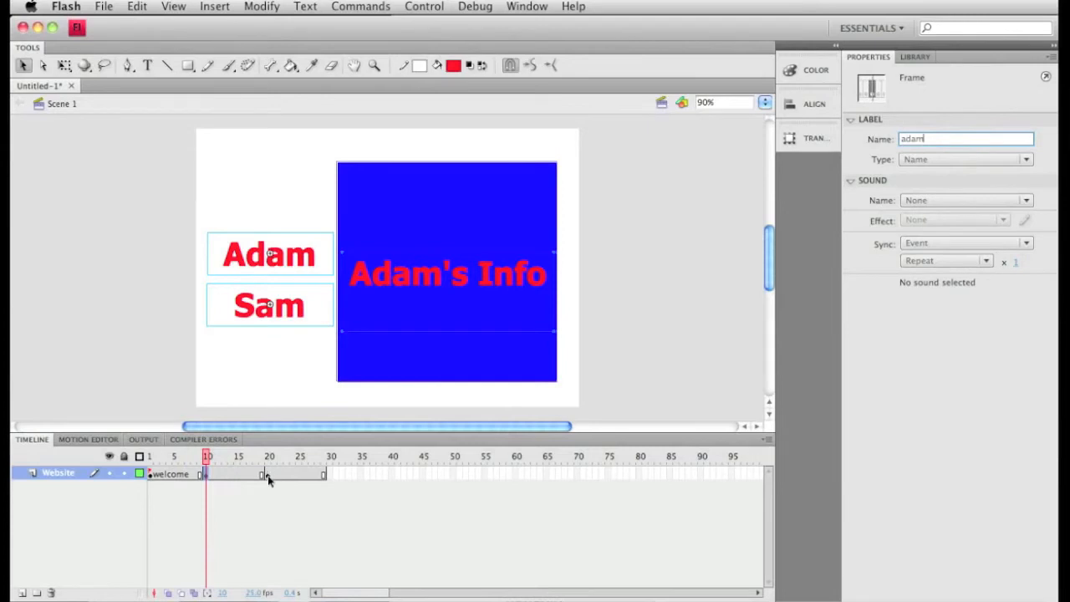
click(267, 475)
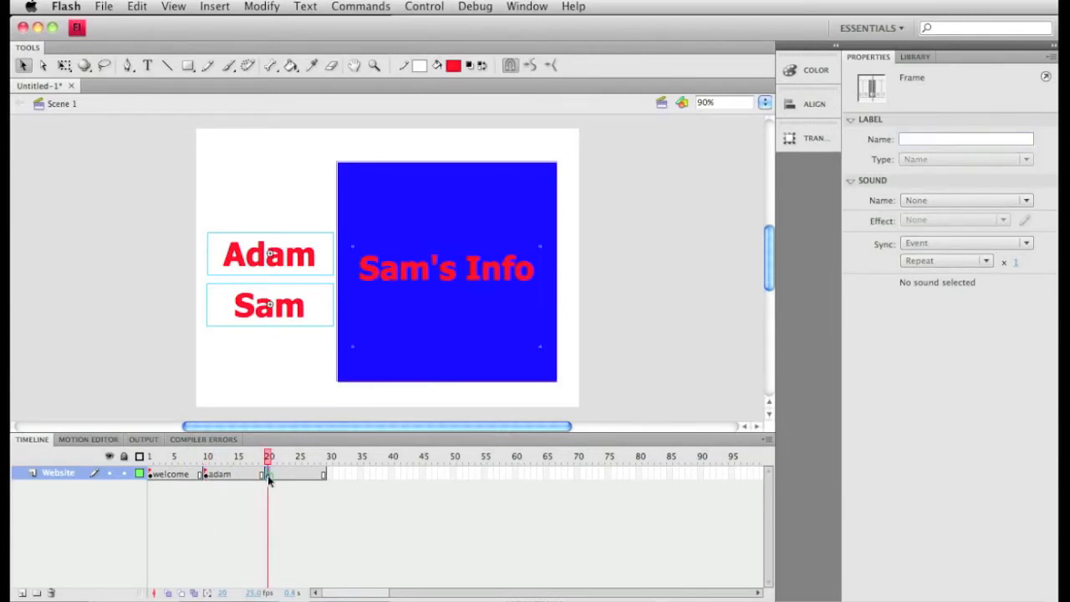
click(974, 139)
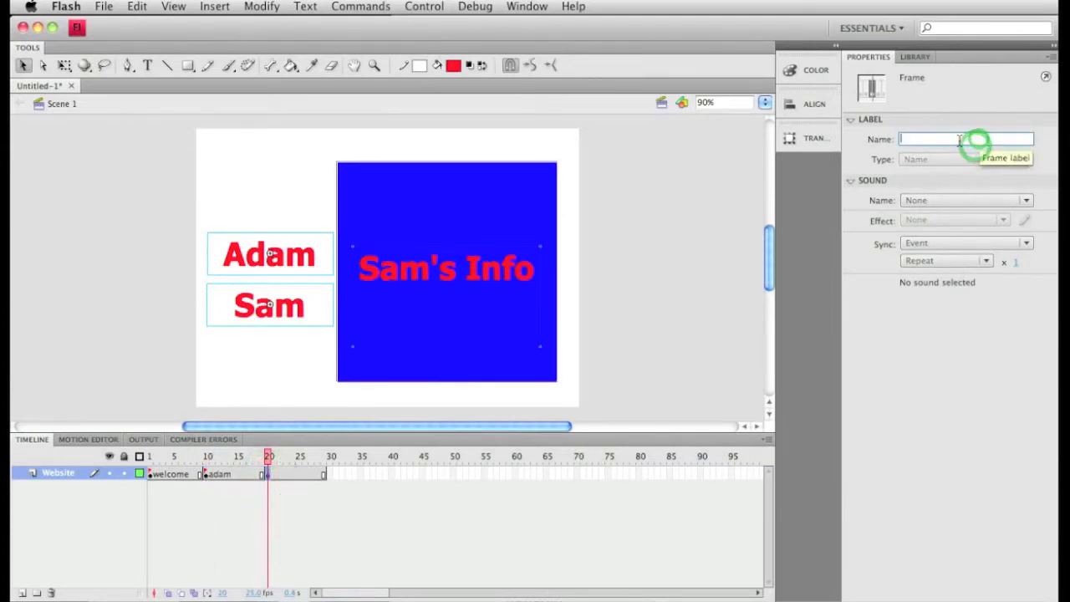
text(sam)
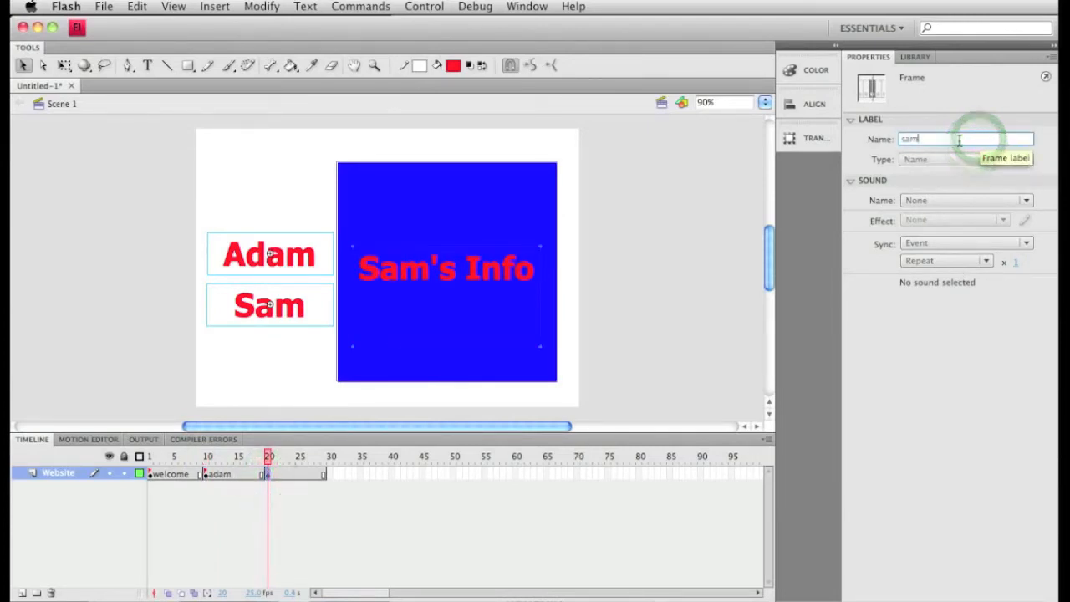
click(660, 533)
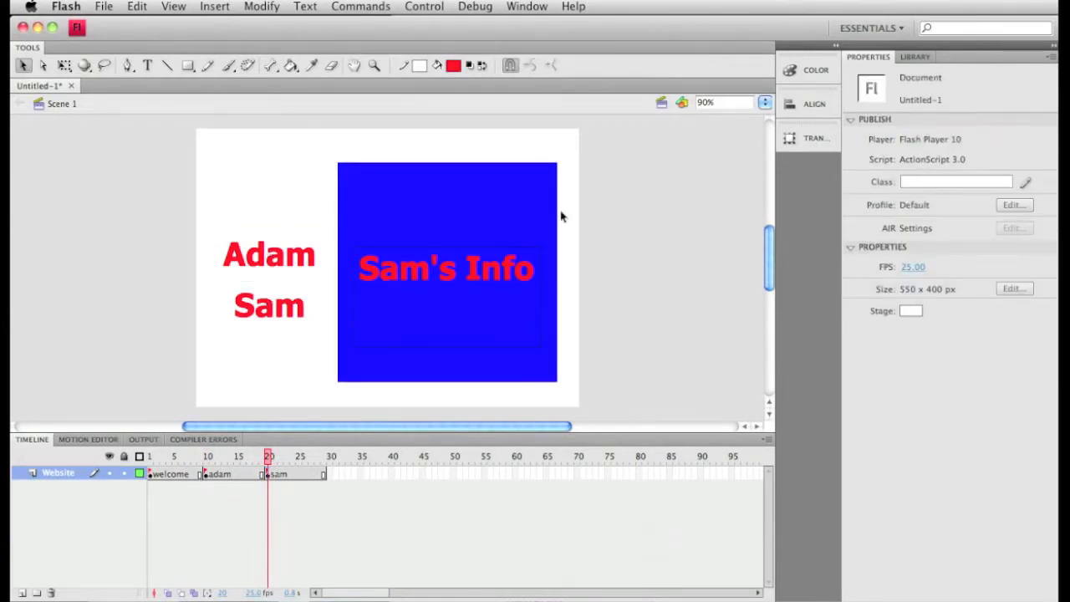
- Add a new layer above the Website layer and name it "Actions"
click(22, 593)
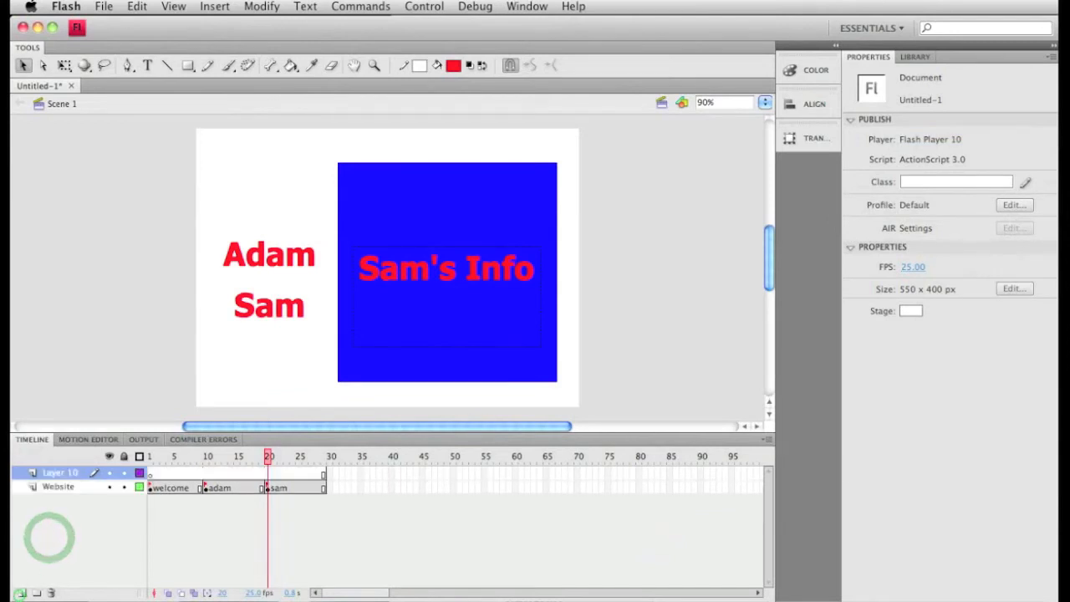
double_click(60, 473)
text(Actions)
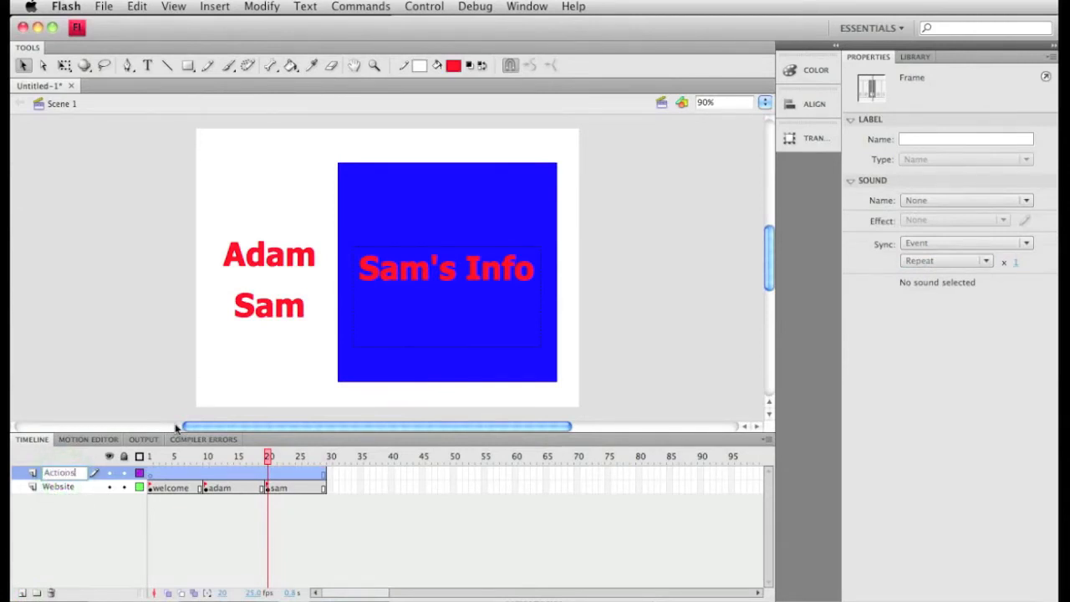
click(166, 500)
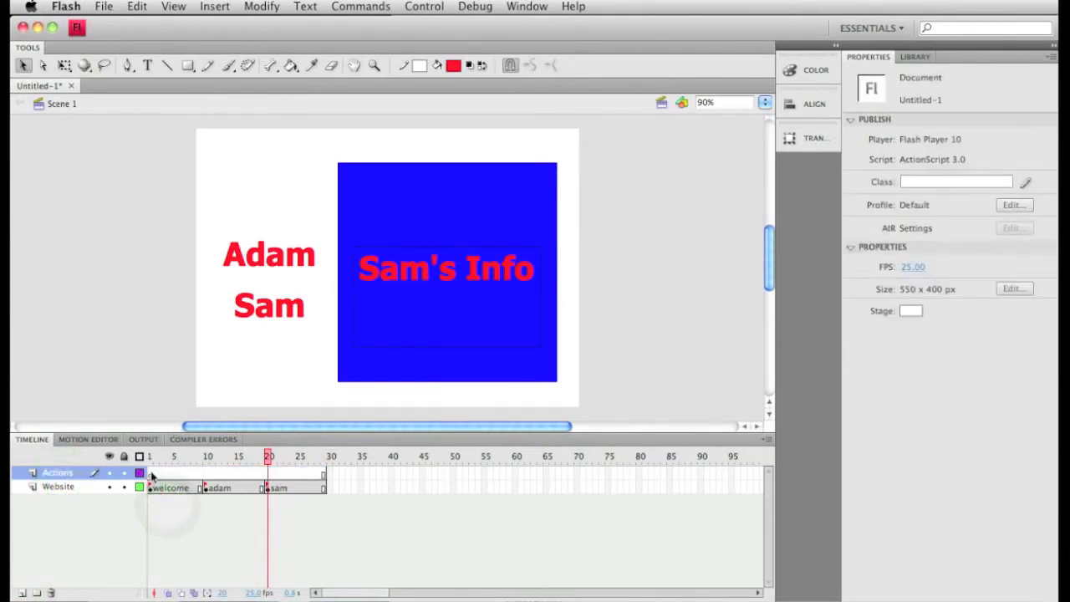
- Select frame 1 of the Actions layer and test the movie to see how the labelled sections play
click(151, 473)
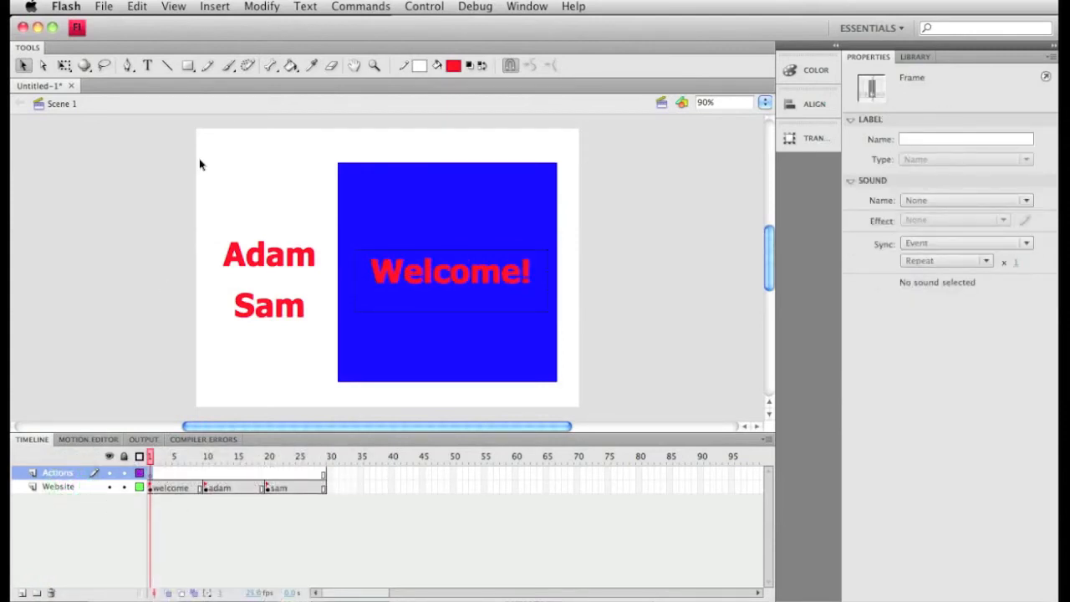
click(448, 7)
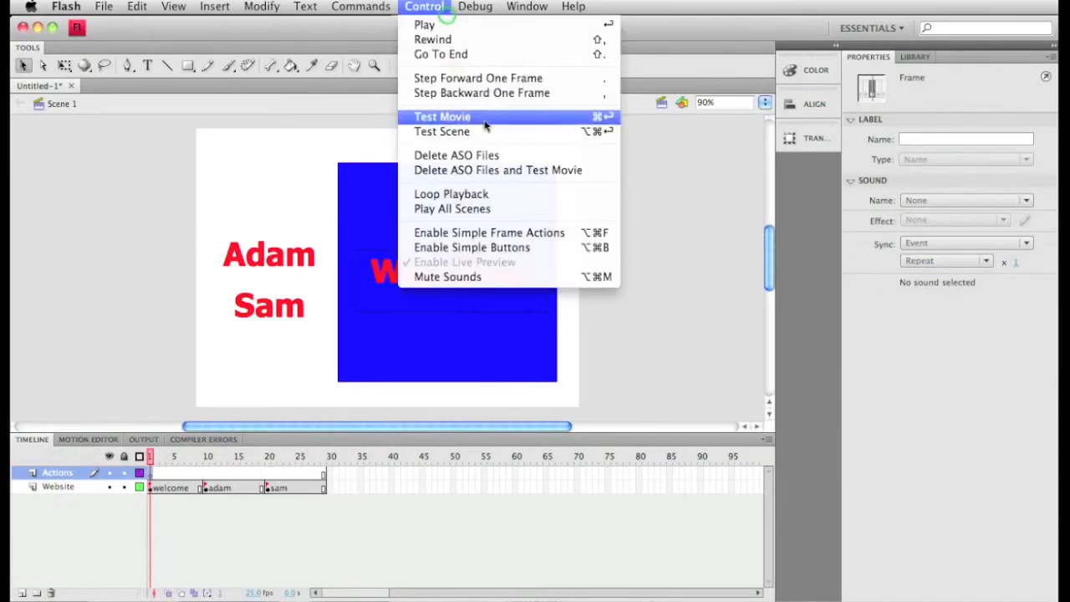
click(485, 118)
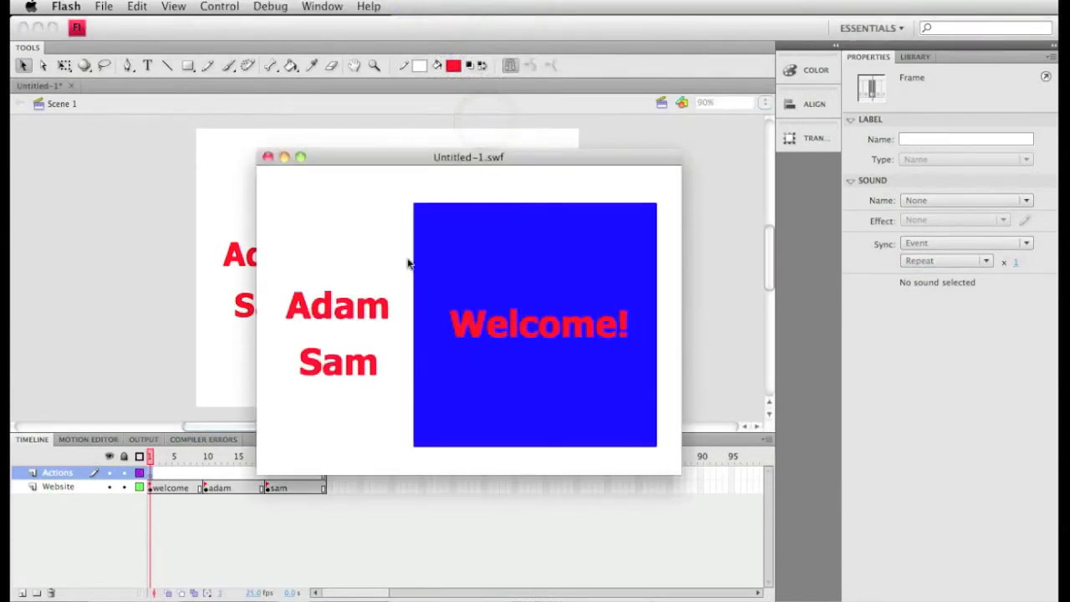
- Close the movie preview and add the script stop(); to frame 1 of the Actions layer
click(267, 158)
right_click(149, 475)
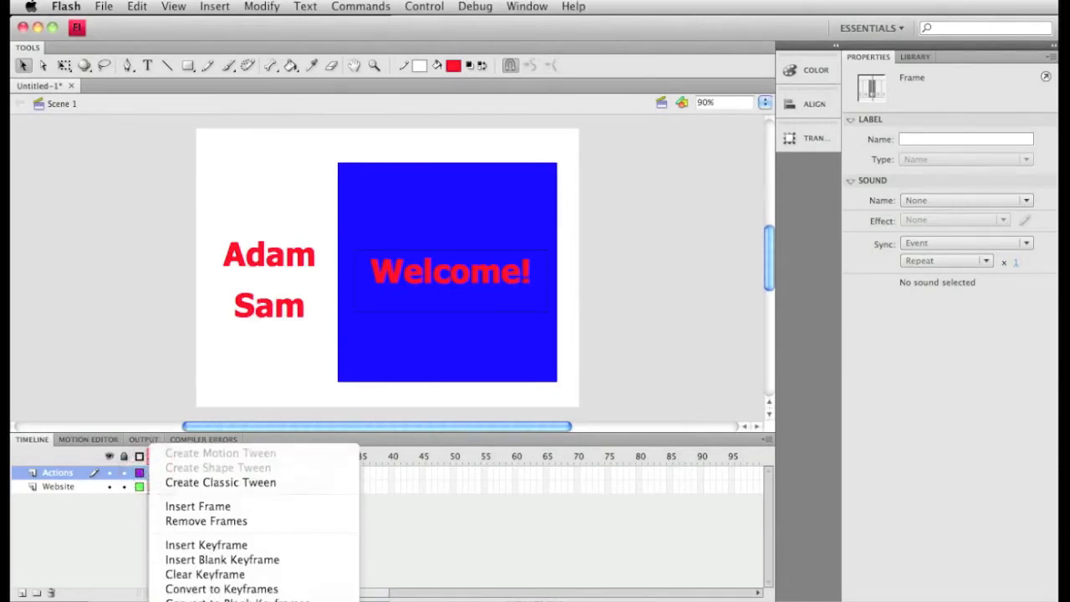
click(200, 600)
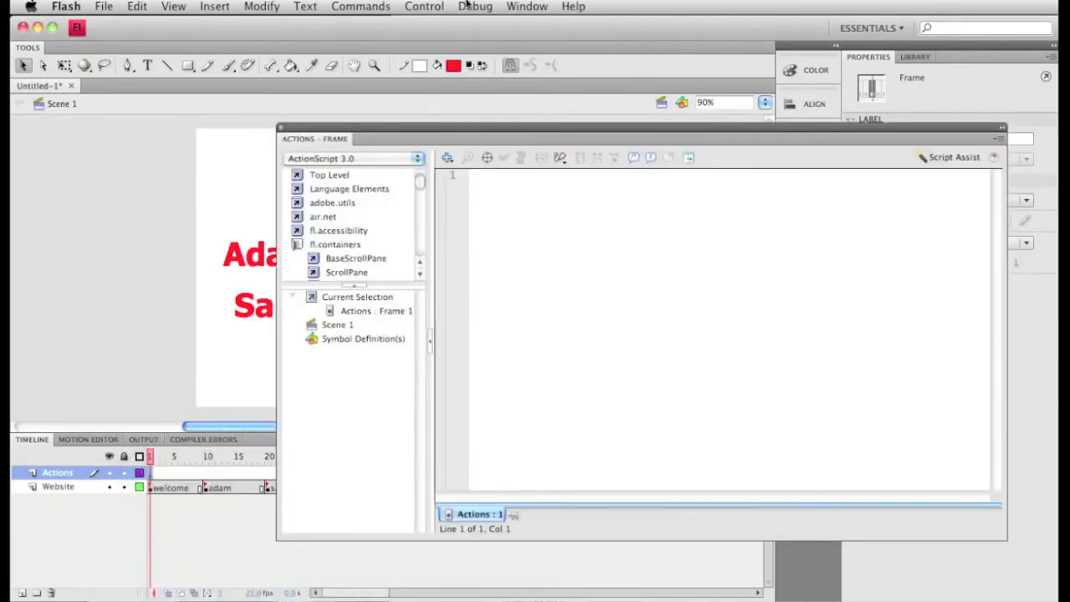
click(527, 6)
click(537, 175)
click(932, 361)
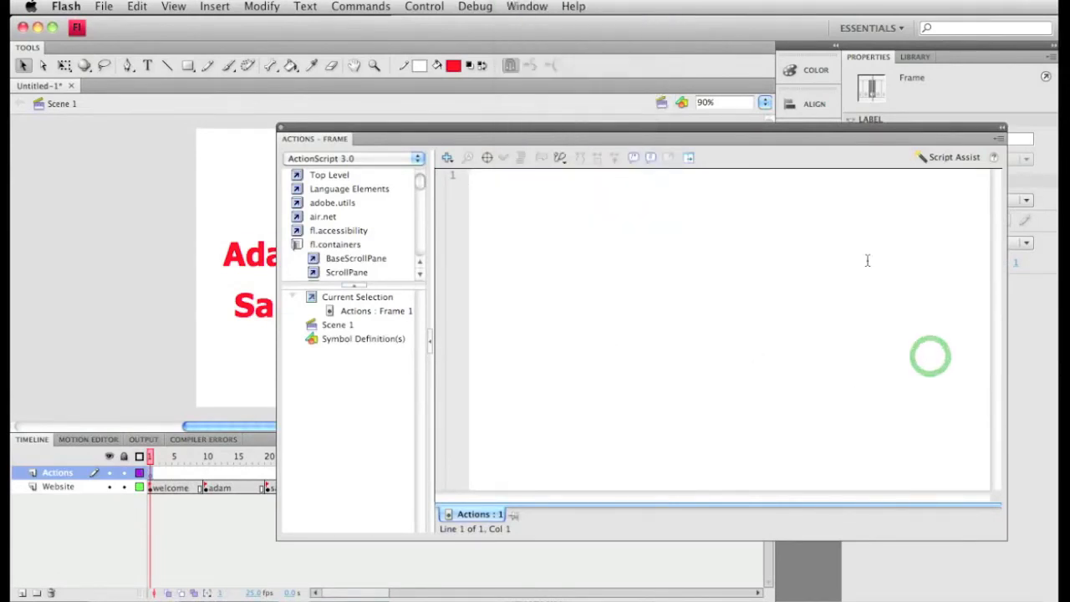
text(stop())
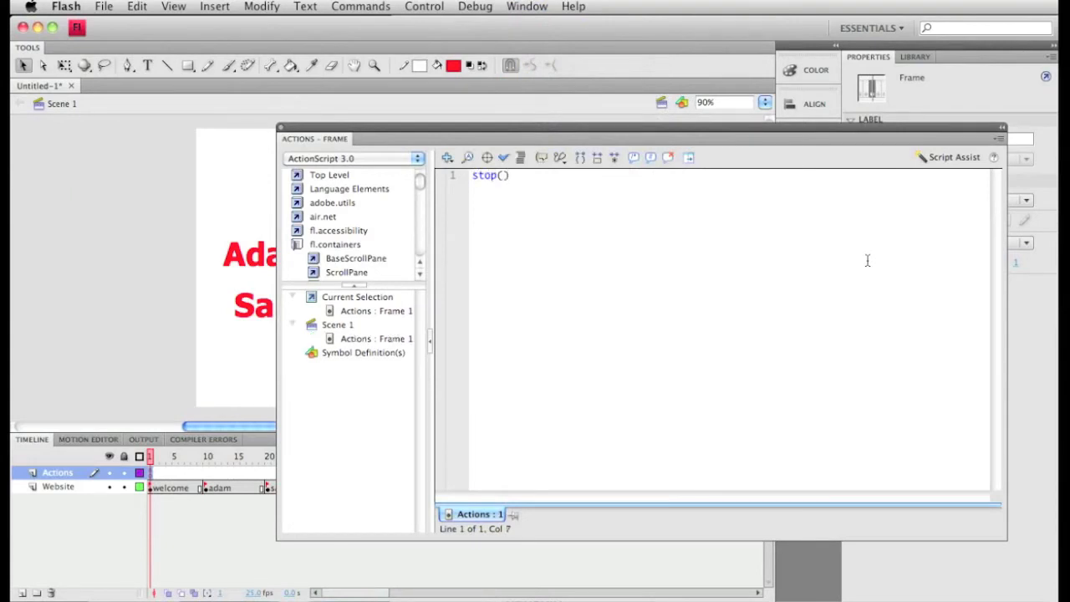
text(;)
- Test the movie to check that it holds on the welcome section, try the text buttons, and close the preview
click(444, 6)
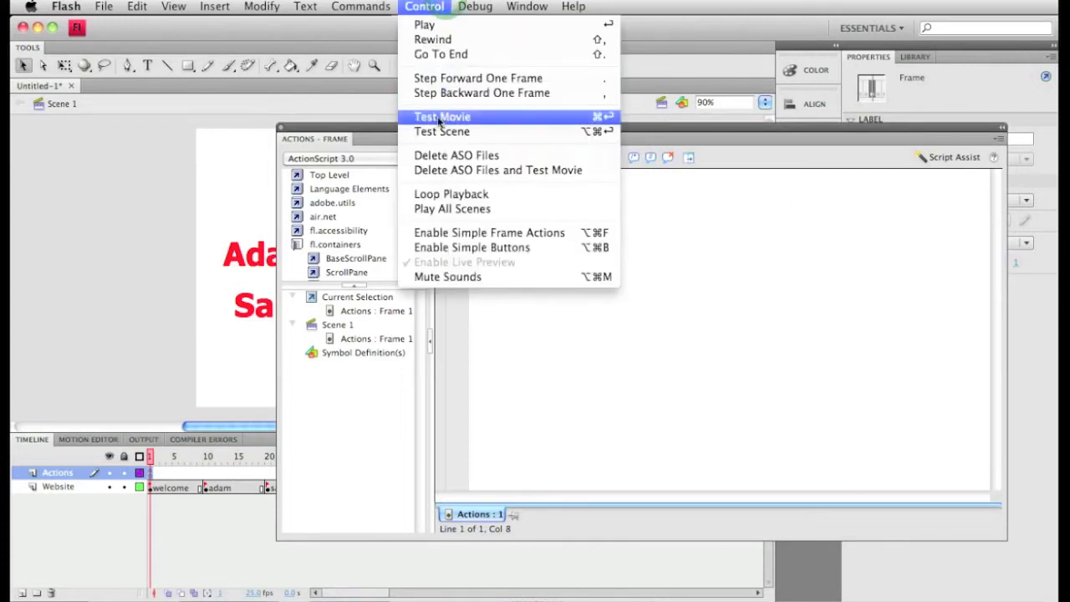
click(441, 118)
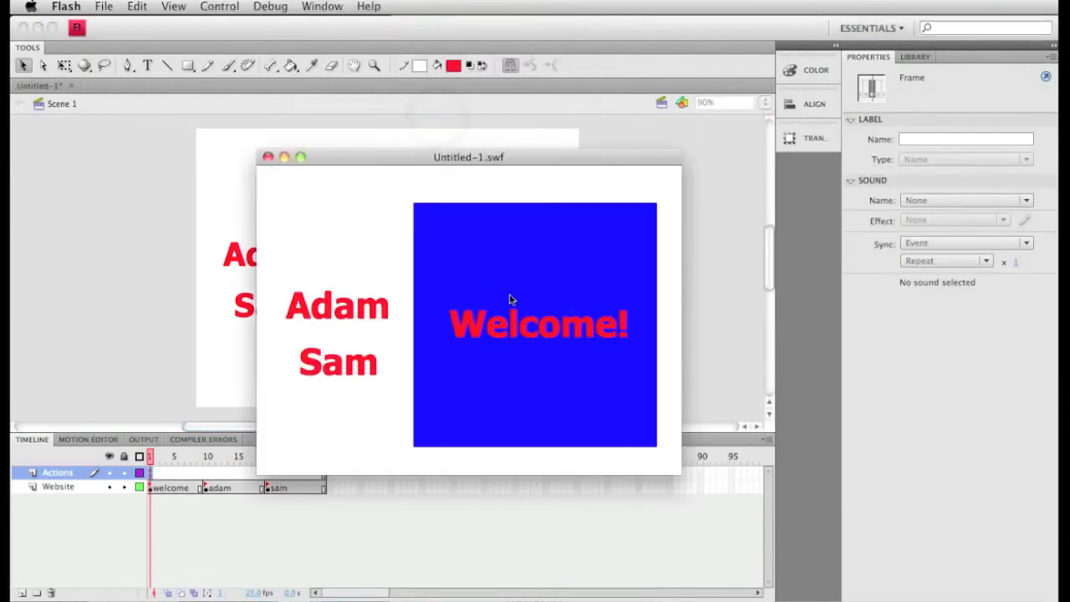
click(547, 292)
click(366, 352)
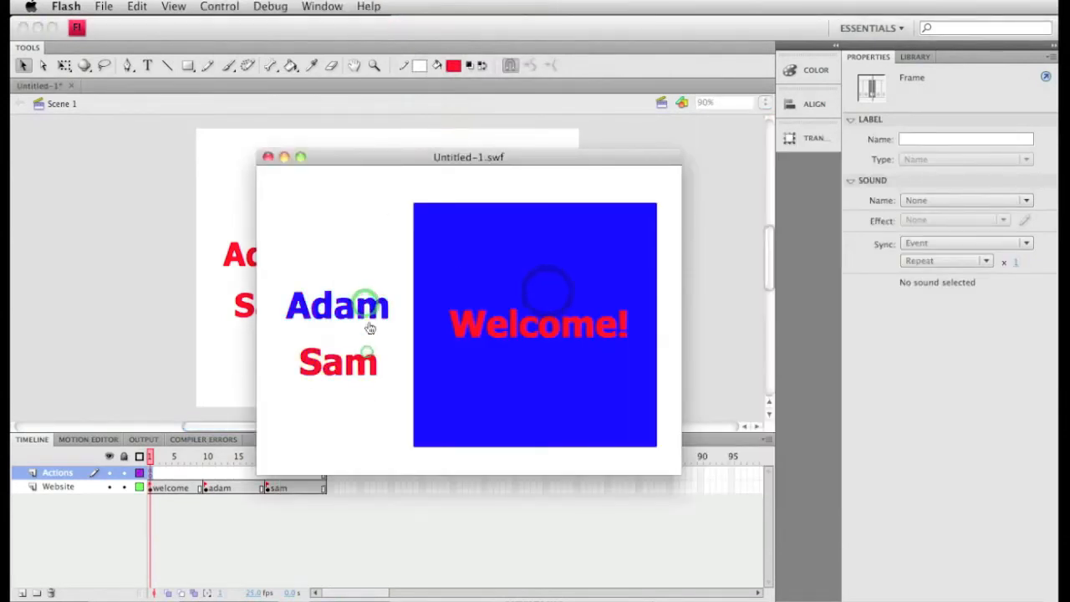
click(268, 157)
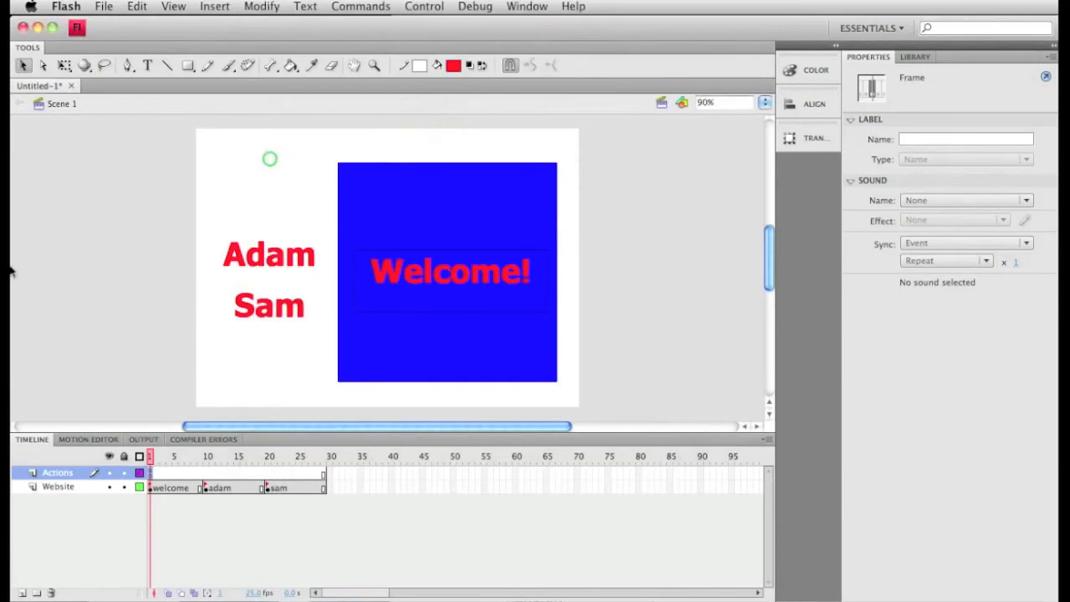
- Reopen the script editor for frame 1 of the Actions layer
key(F9)
drag(550, 128, 378, 390)
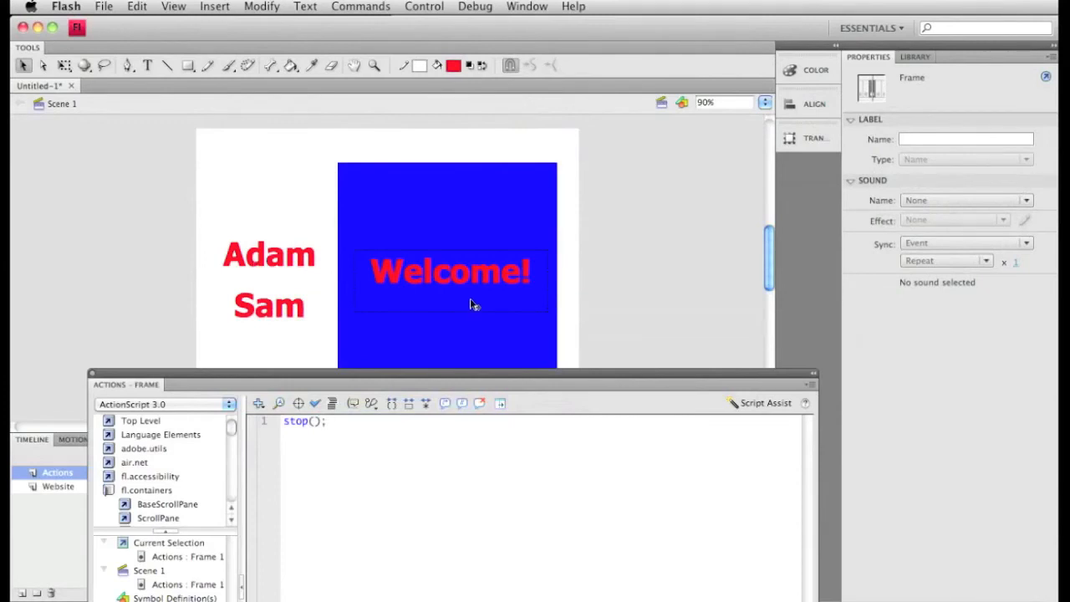
drag(373, 379, 492, 117)
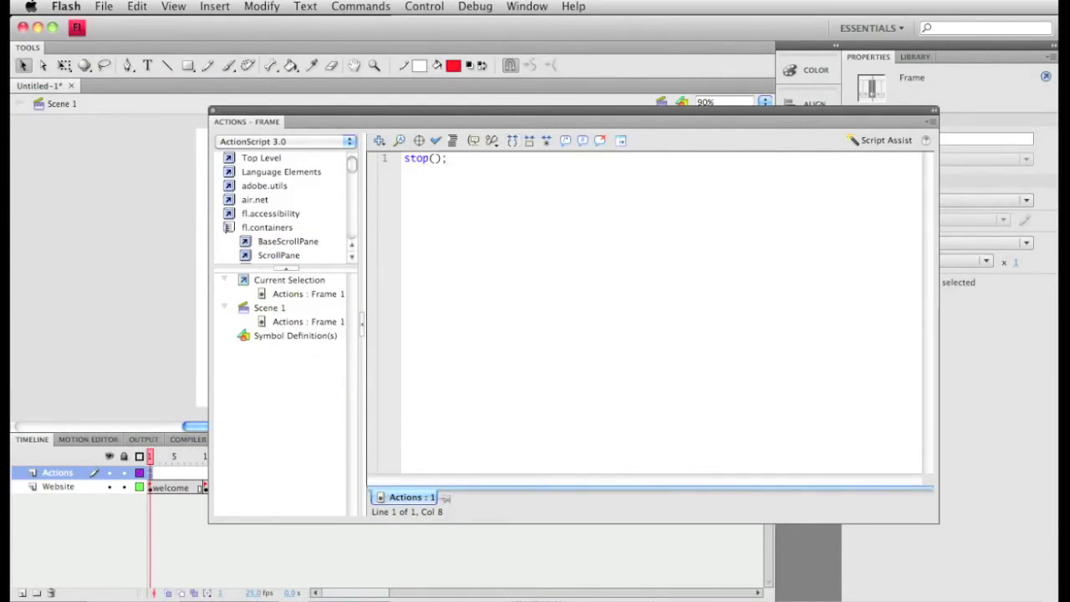
key(super+Tab)
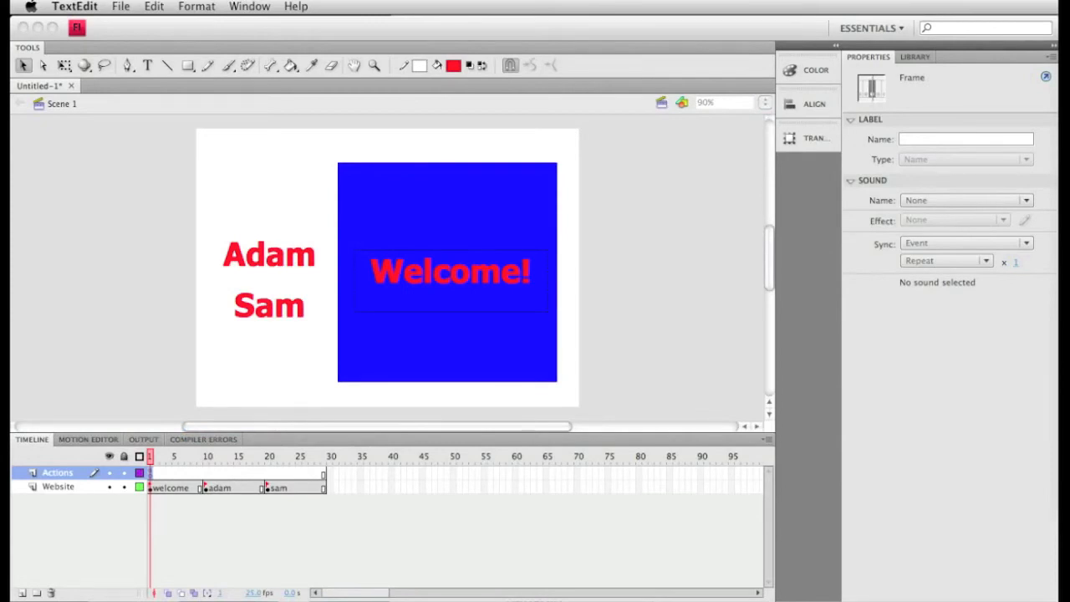
click(36, 484)
click(36, 479)
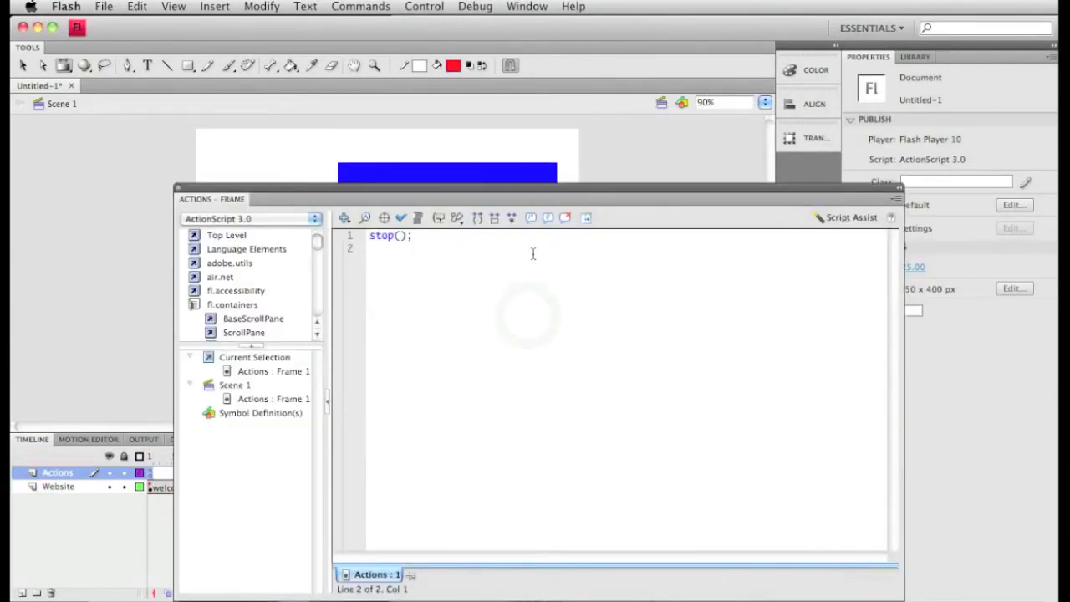
- Below stop();, write the function header function adamclick(event:MotionEvent):void and start a new line
text(function adamclick)
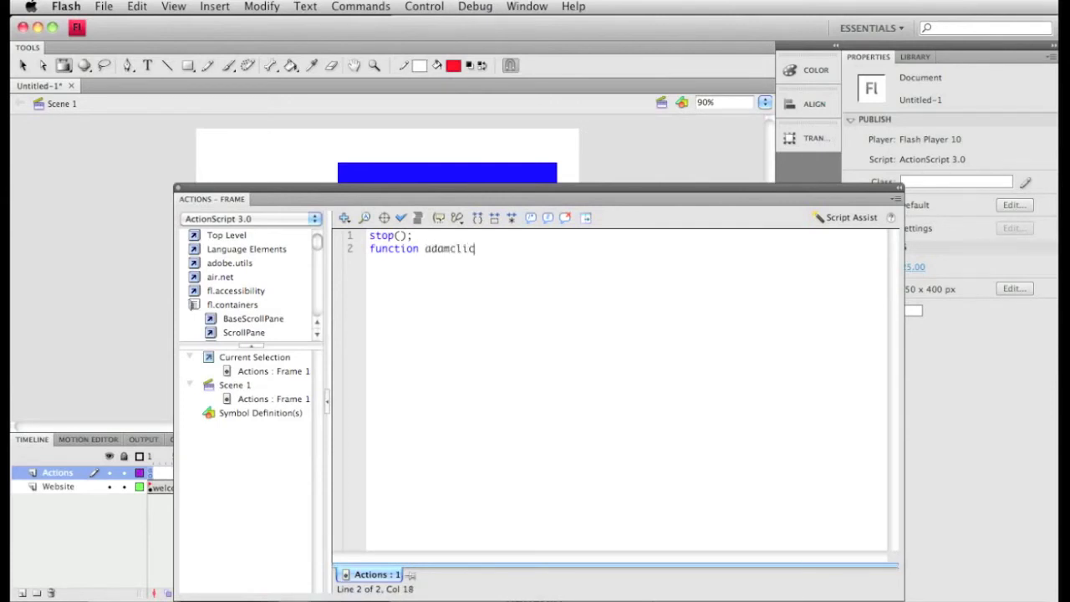
text((event:)
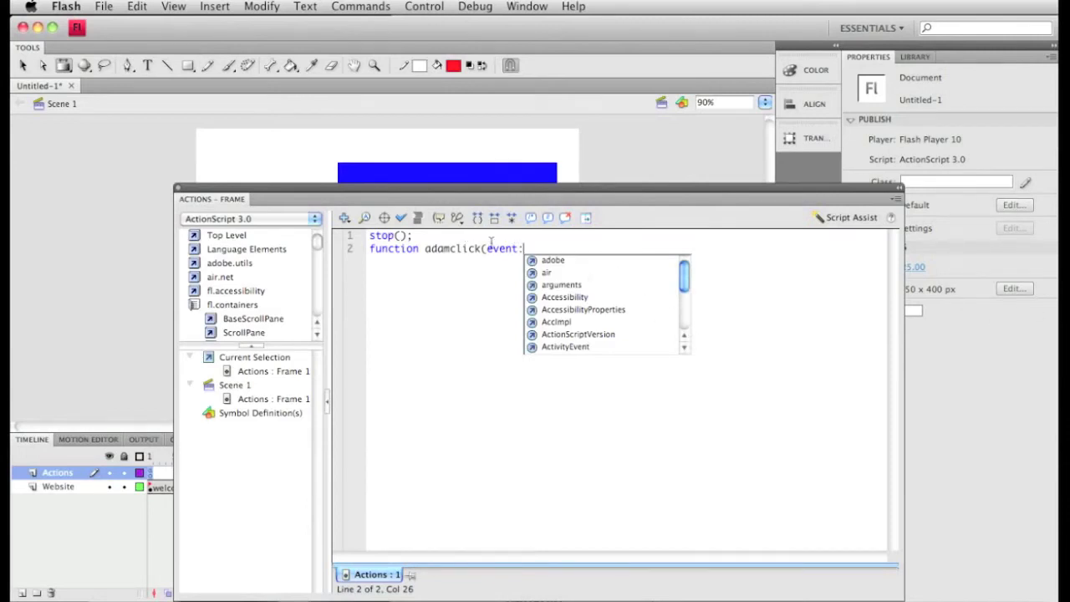
drag(684, 272, 684, 294)
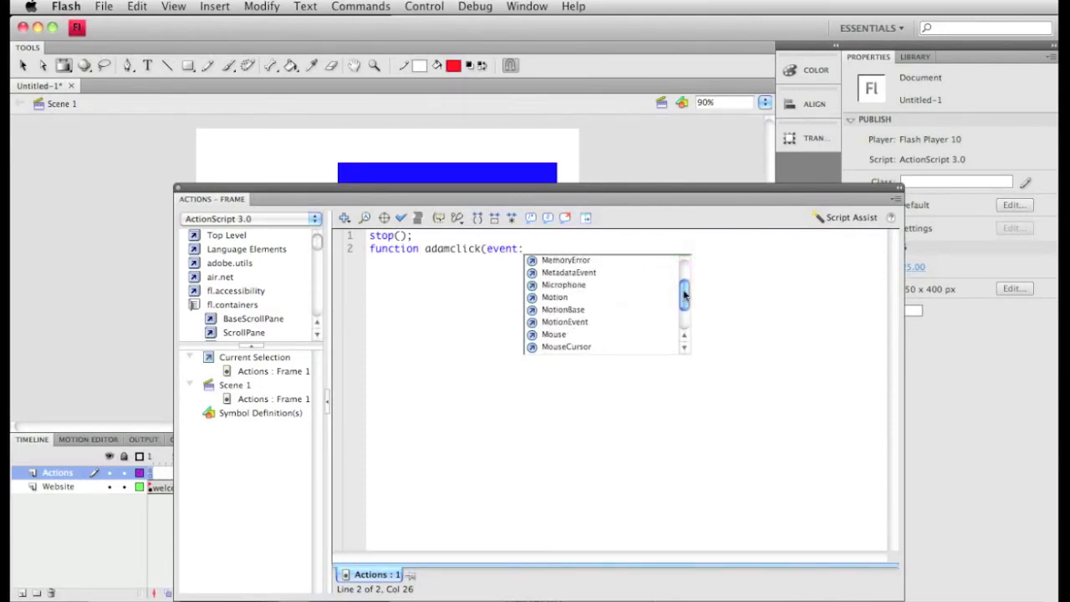
click(583, 326)
double_click(582, 326)
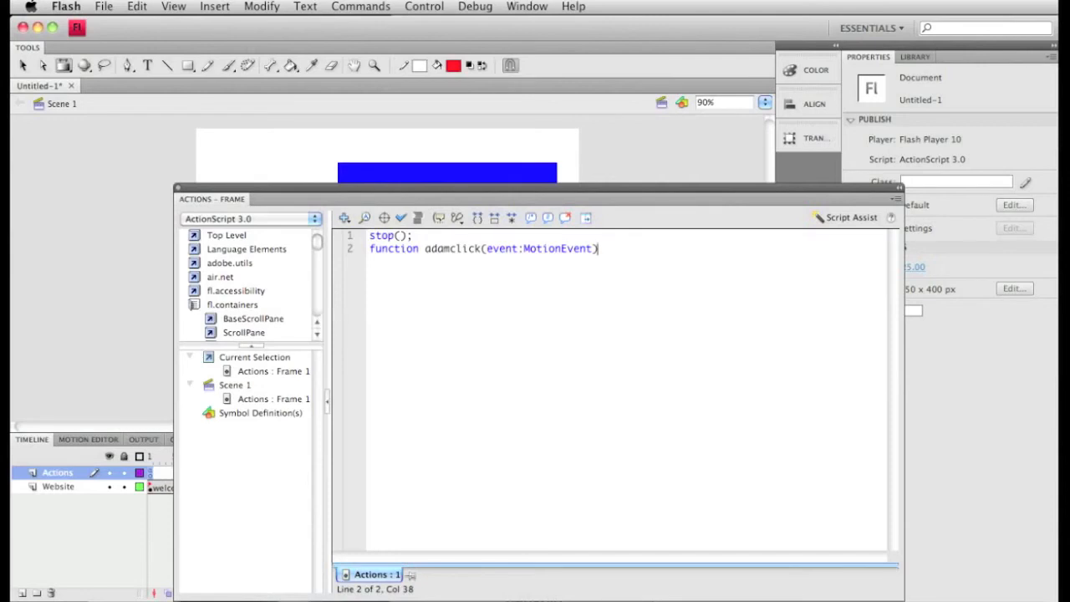
text(:)
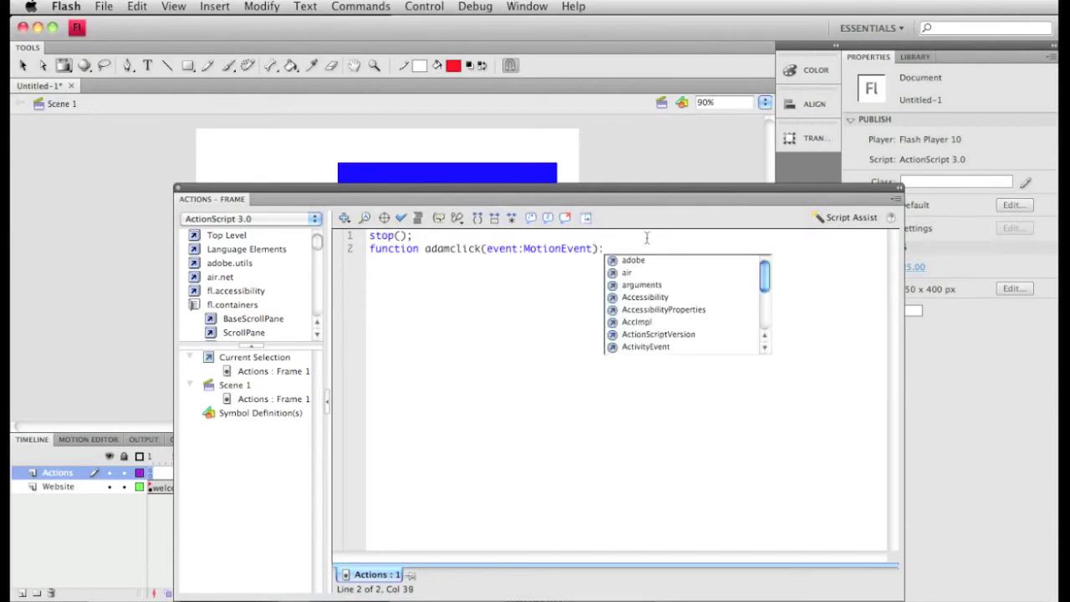
text(void)
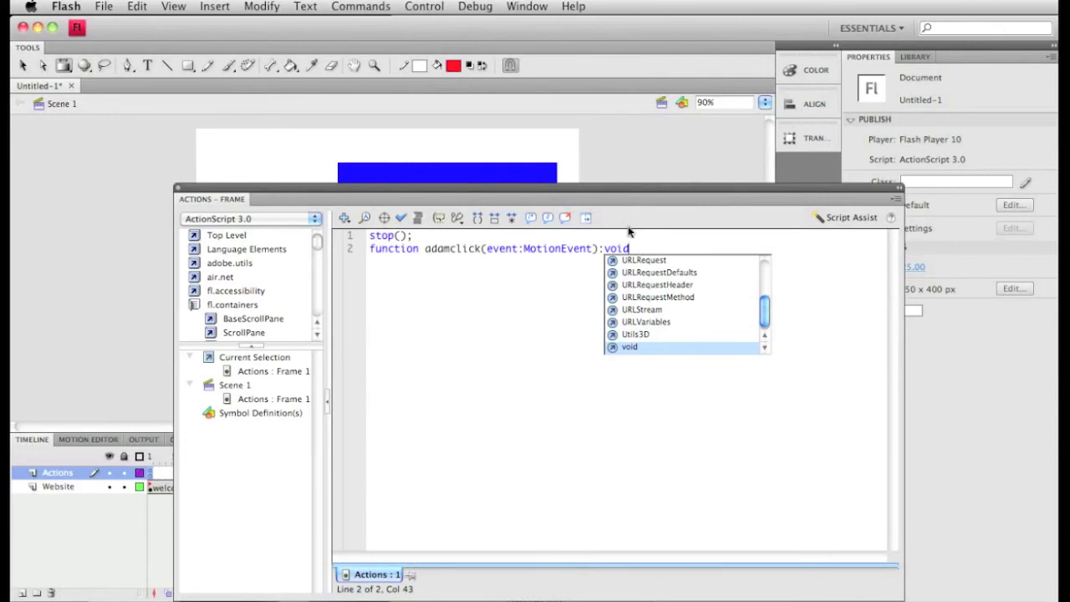
key(Escape)
key(Return)
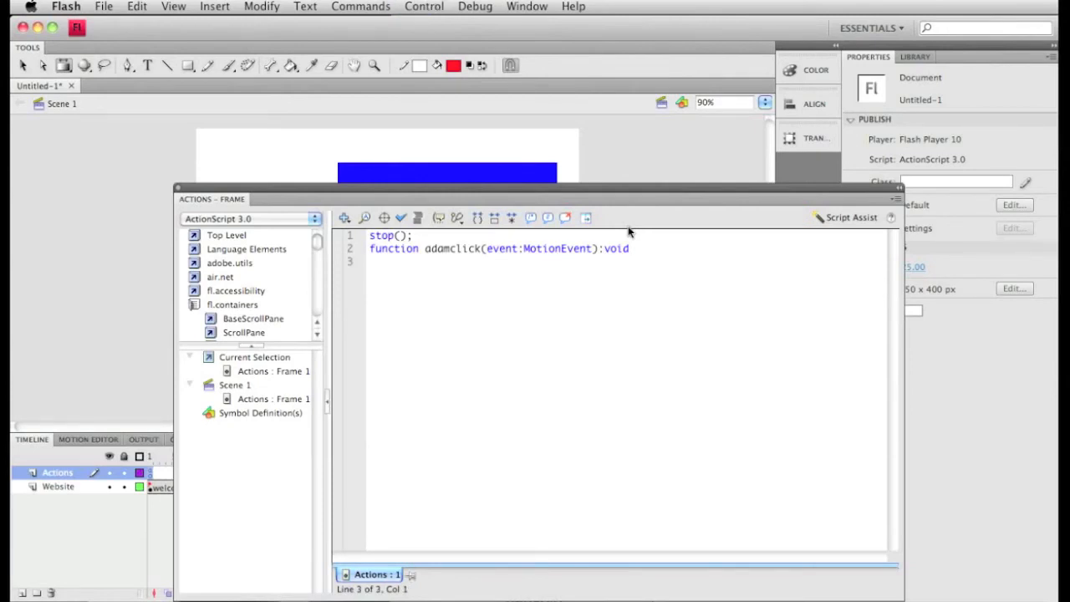
- Write the body of adamclick in braces with the statement gotoAndStop("adam"); and start a new line after it
text({)
text(gotod)
key(BackSpace)
text(AndStop)
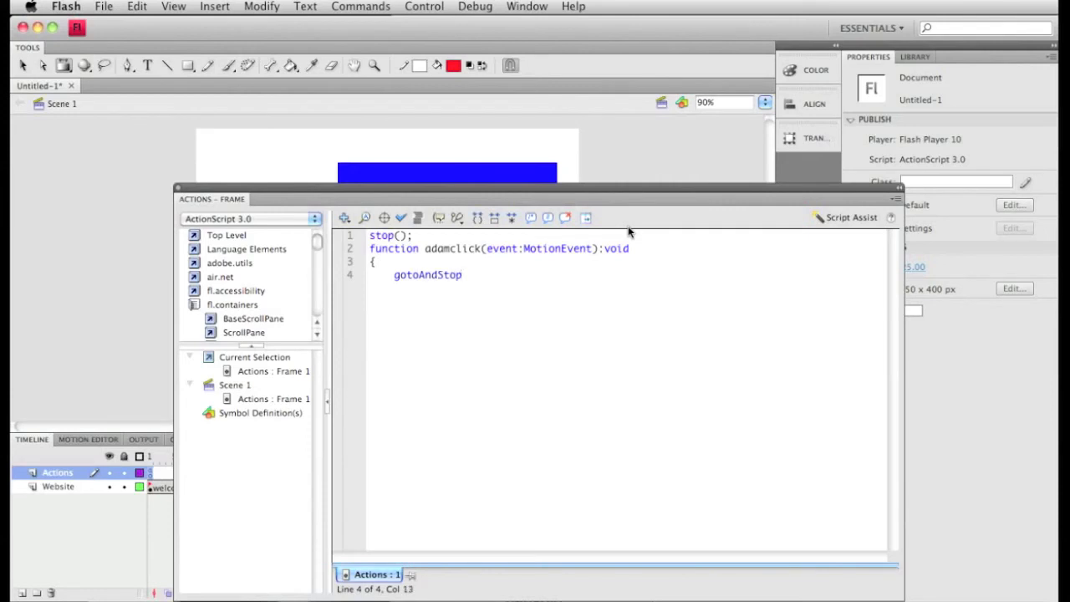
text(("adam");)
key(Return)
text(})
key(Return)
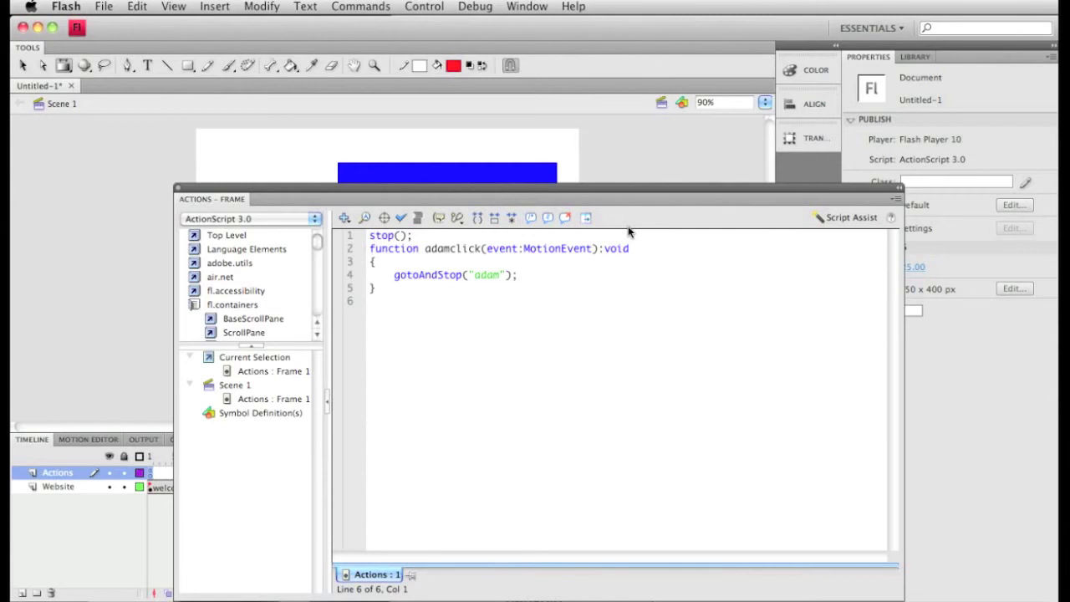
- Insert the relative target path this.adam_btn below the function and append .addEventListener( to it
click(385, 219)
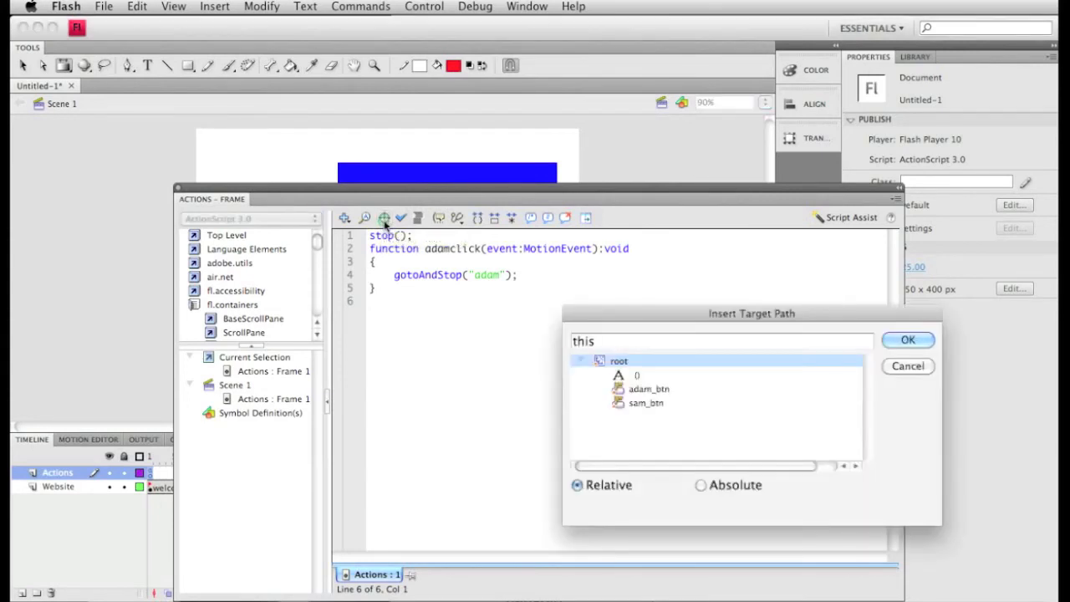
click(639, 392)
click(638, 391)
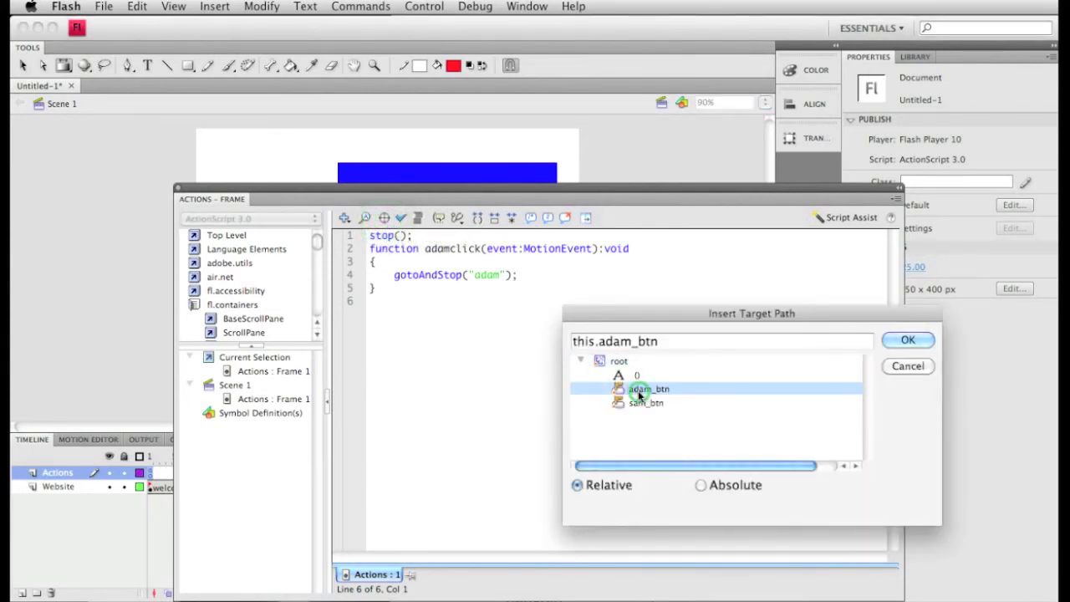
click(909, 343)
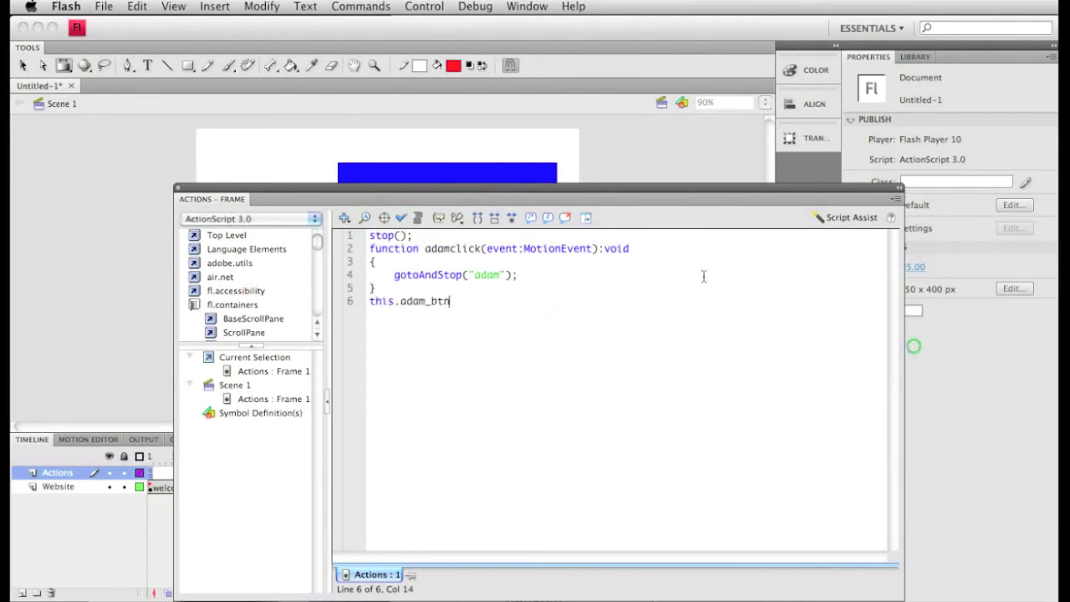
click(465, 306)
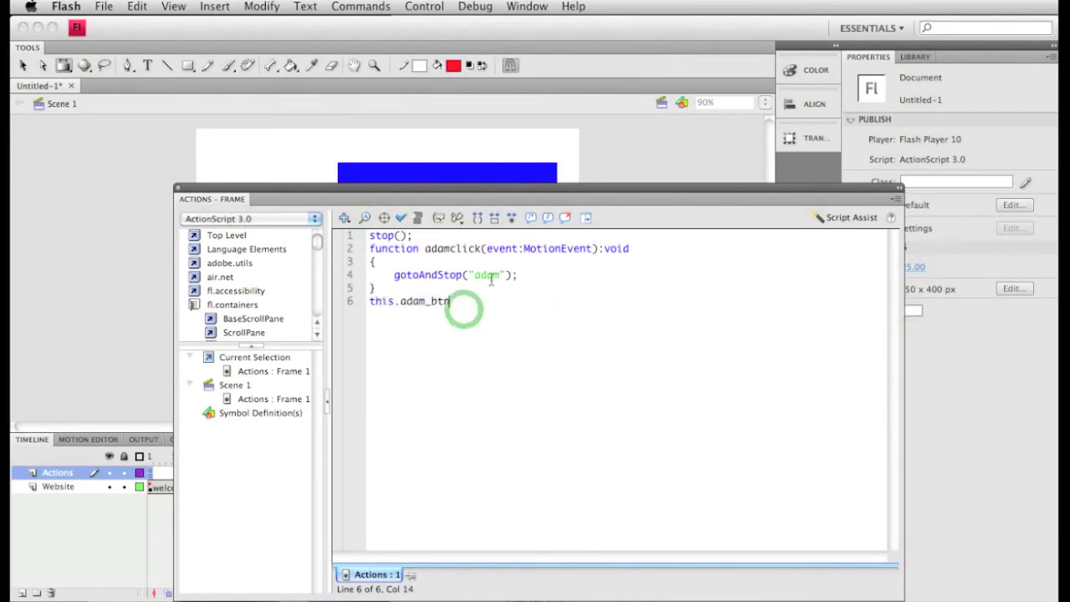
text(.)
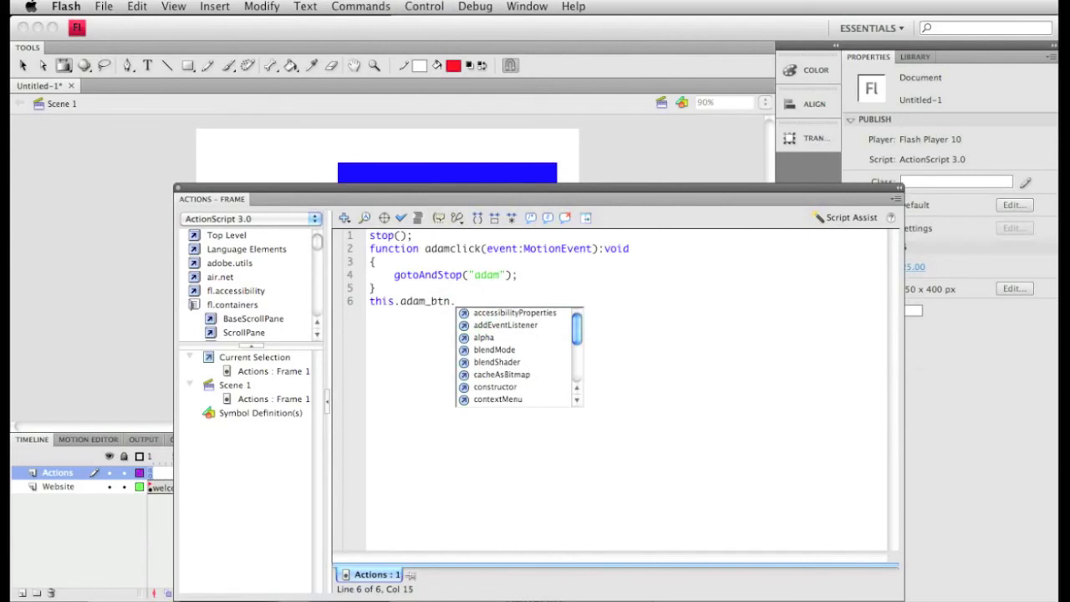
text(addEventListener)
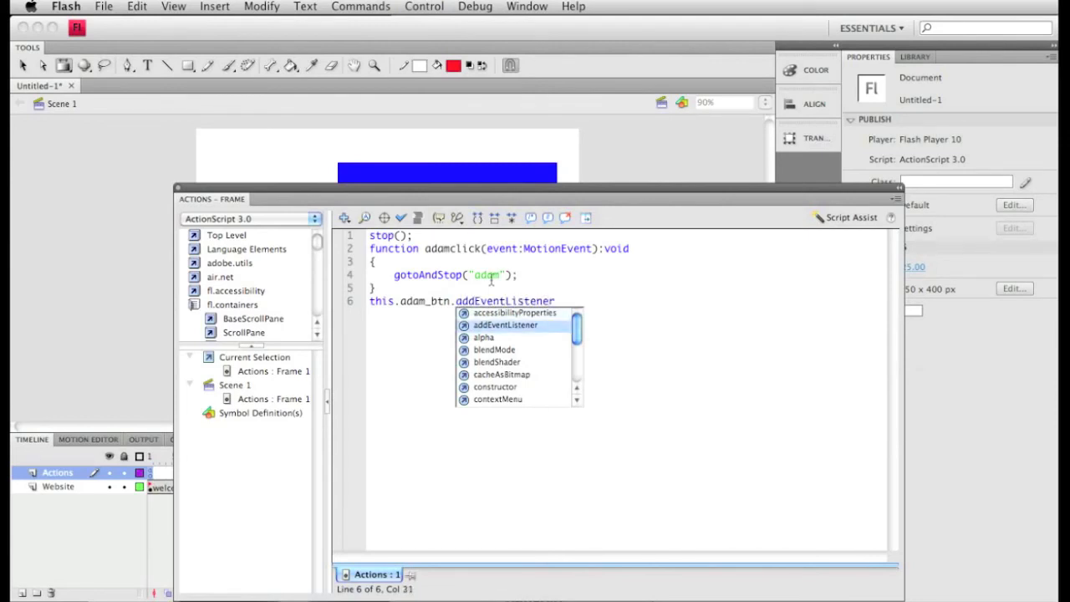
text(()
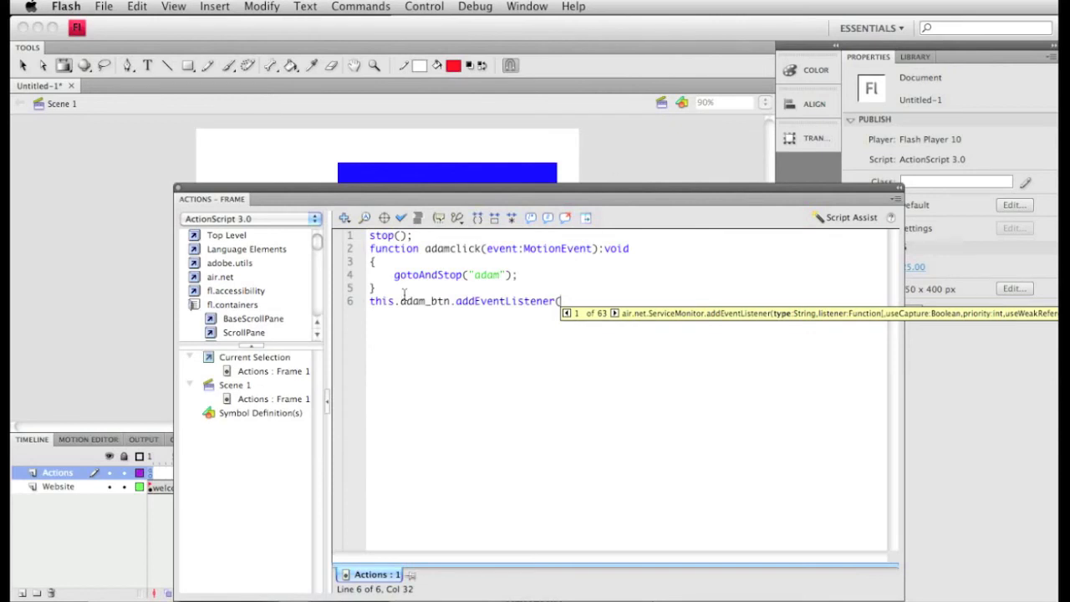
- Correct the event parameter type in the adamclick function header to MouseEvent
click(555, 249)
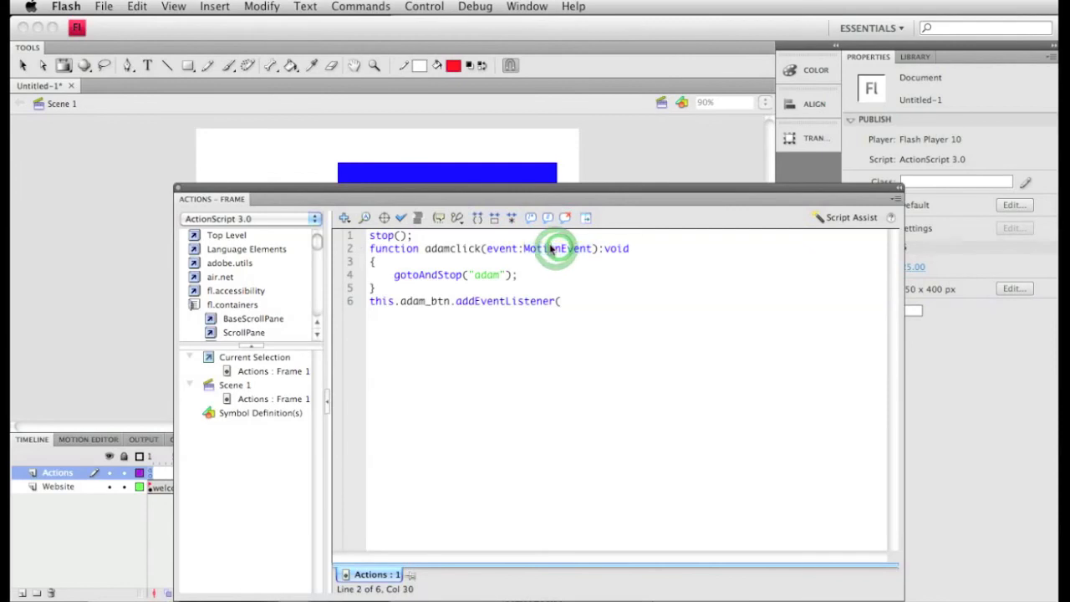
drag(560, 249, 536, 248)
text(use)
- Enter MouseEvent.CLICK followed by a comma as the first argument of the adam_btn event listener
click(577, 299)
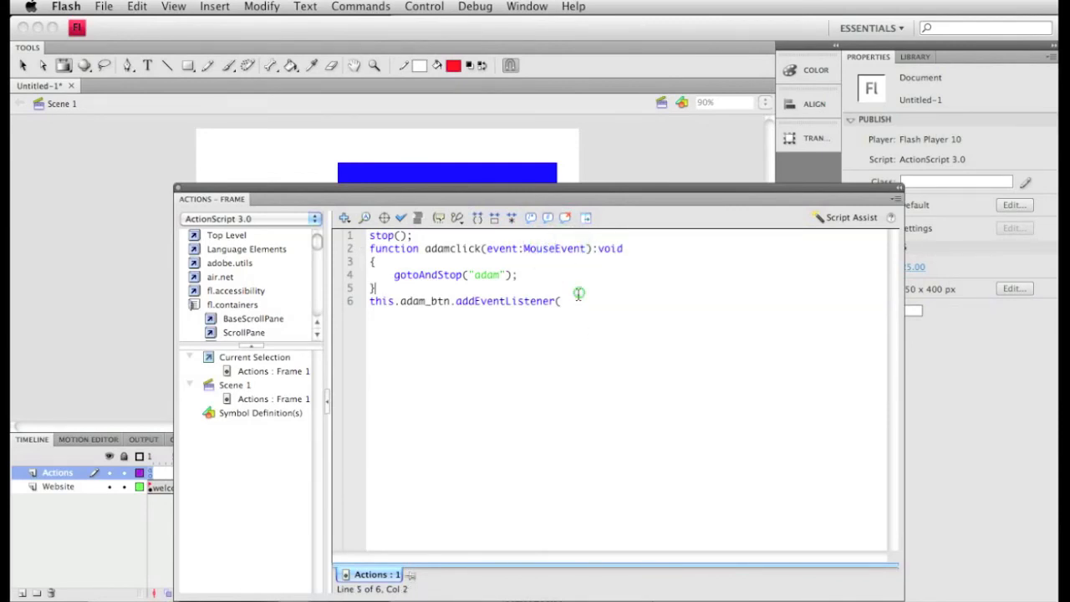
text(Moust)
text(Event.)
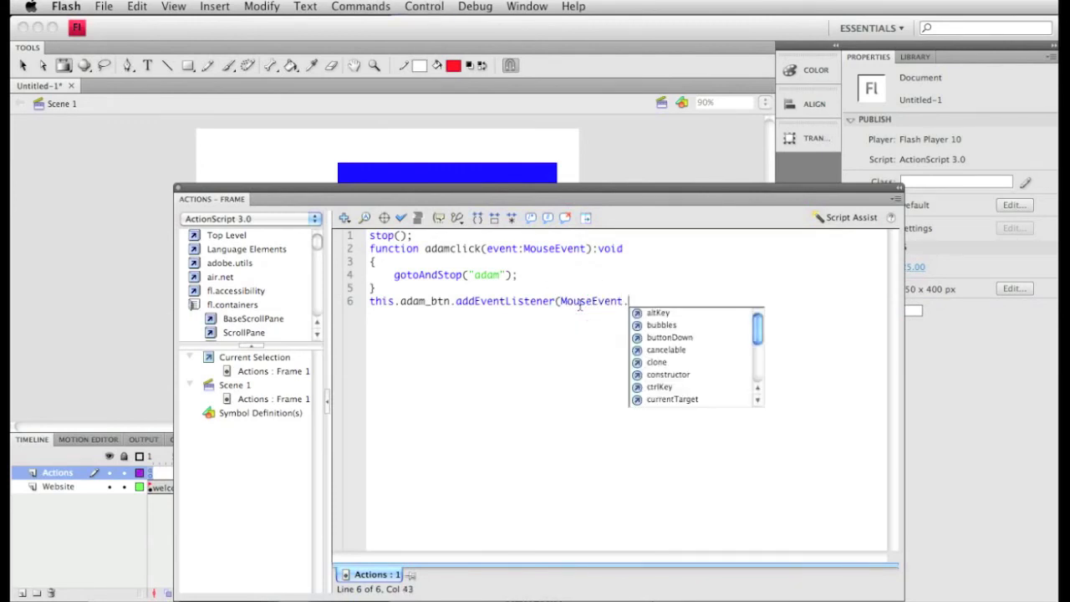
text(CLCI)
key(BackSpace)
key(BackSpace)
text(I)
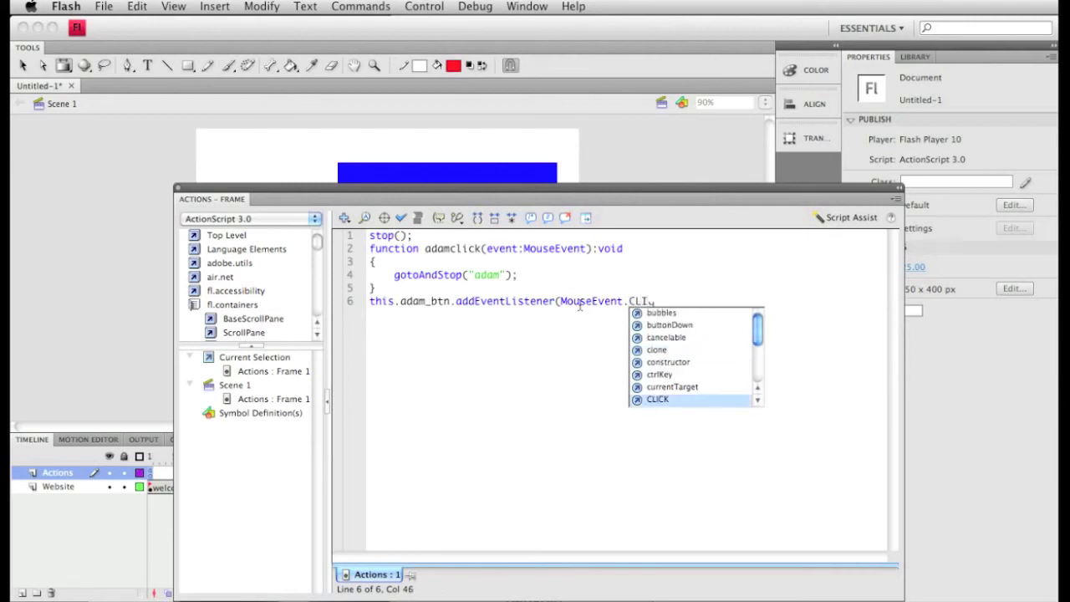
text(CK,)
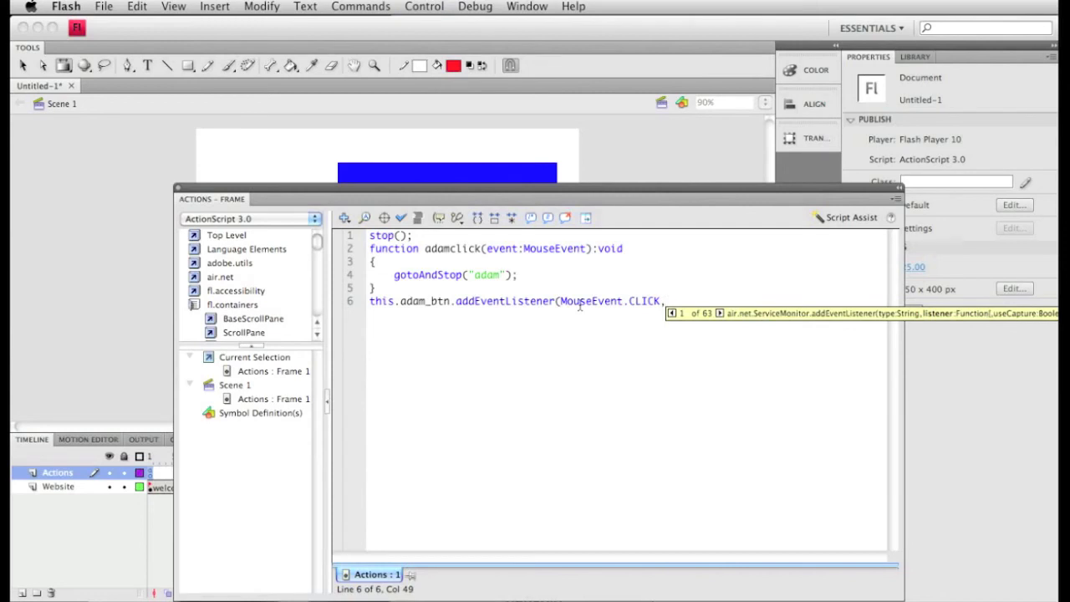
- Complete the adam_btn event listener with adamclick as its second argument, ending the statement with );
drag(423, 248, 482, 248)
click(674, 301)
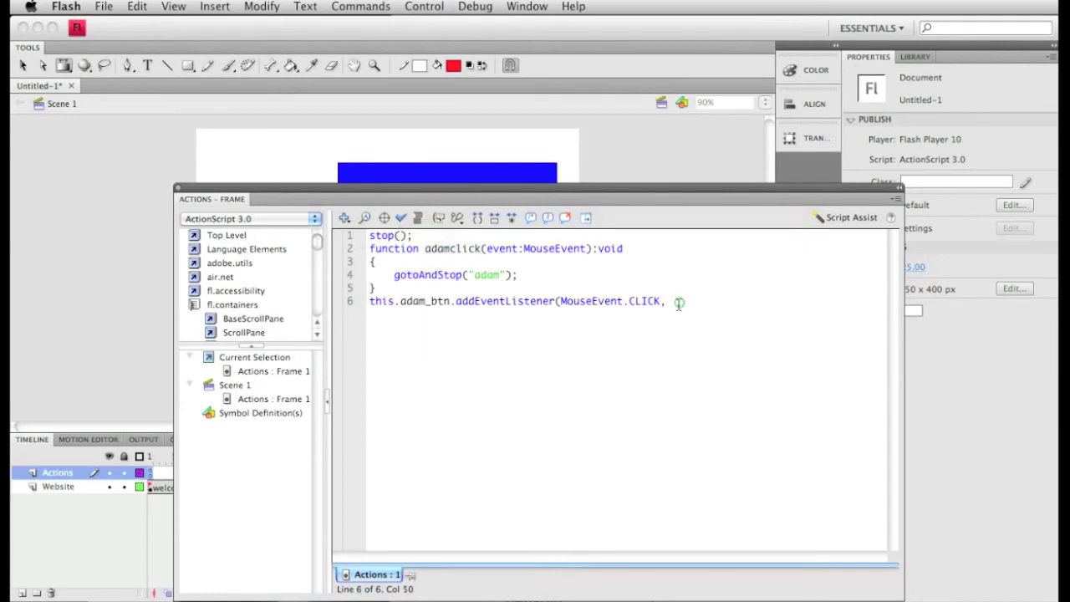
text(adamclick);)
- Test the movie, try the Adam button in the preview, and return to the frame's script
click(383, 7)
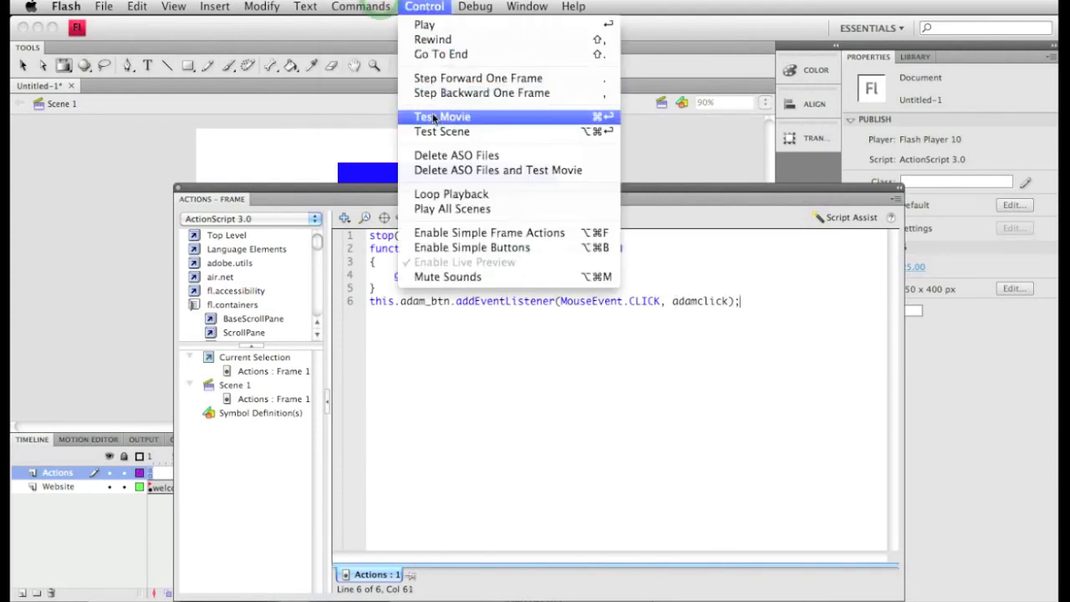
click(434, 118)
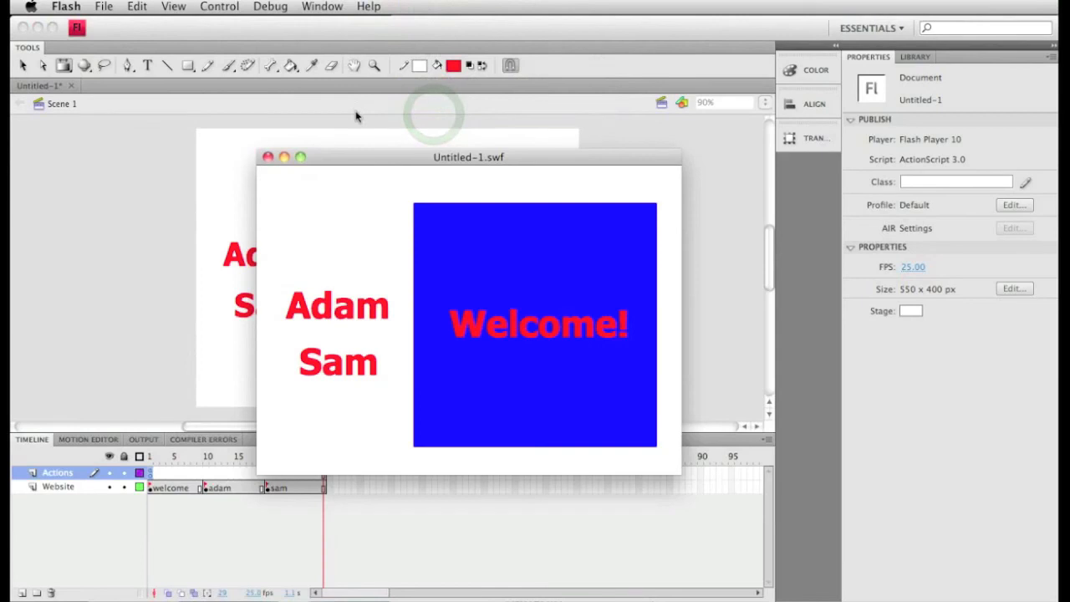
click(338, 316)
drag(425, 327, 691, 336)
click(667, 333)
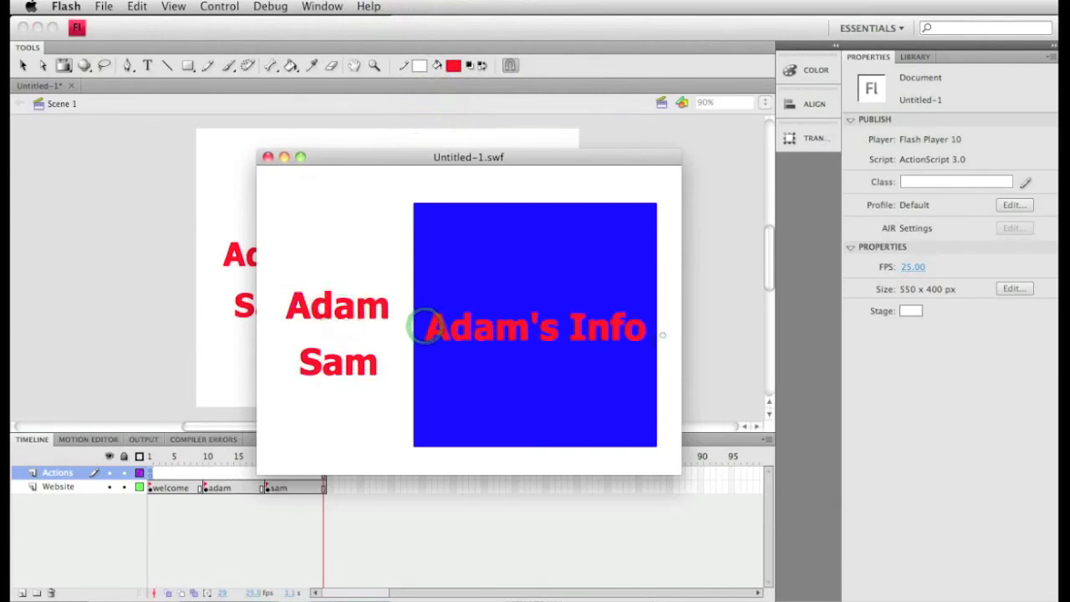
click(268, 157)
key(alt+F9)
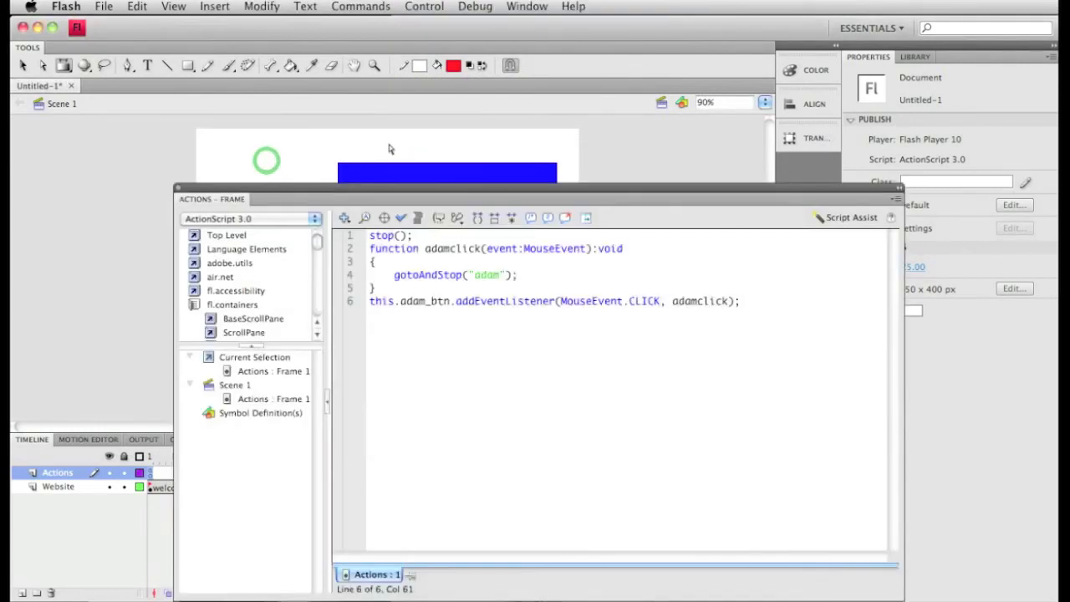
- Duplicate the adamclick function and its event listener line below the existing code, separated by a blank line
drag(805, 311, 361, 236)
key(super+c)
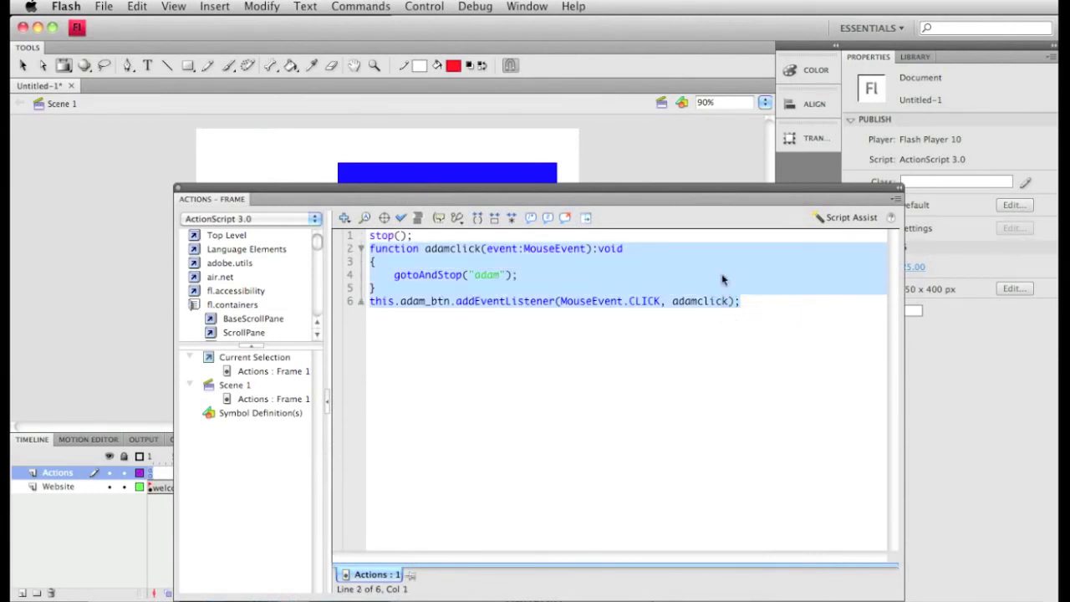
click(756, 303)
key(Return)
key(Return)
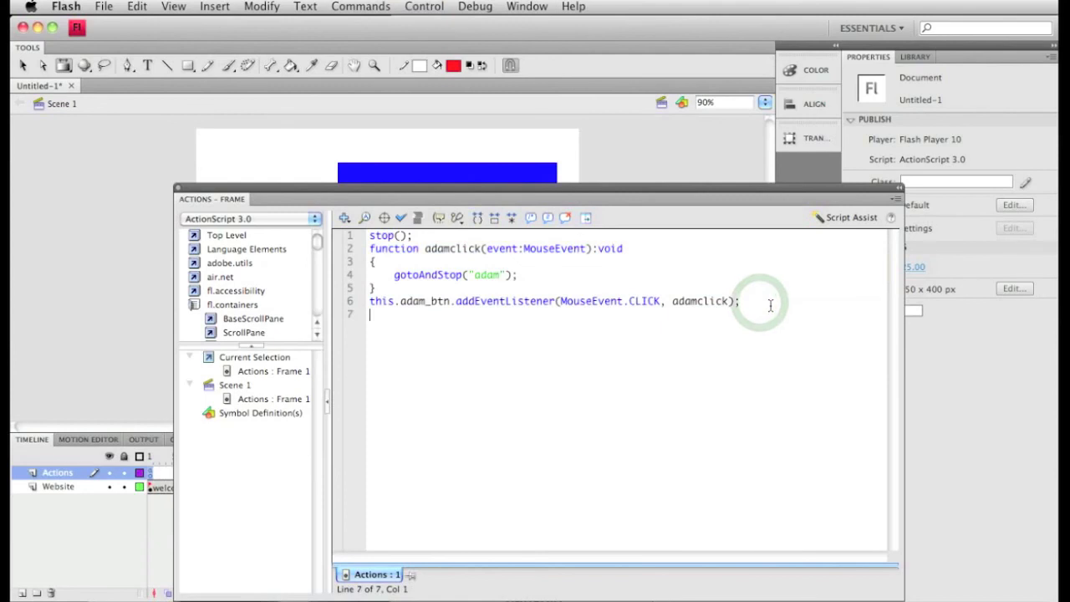
key(super+v)
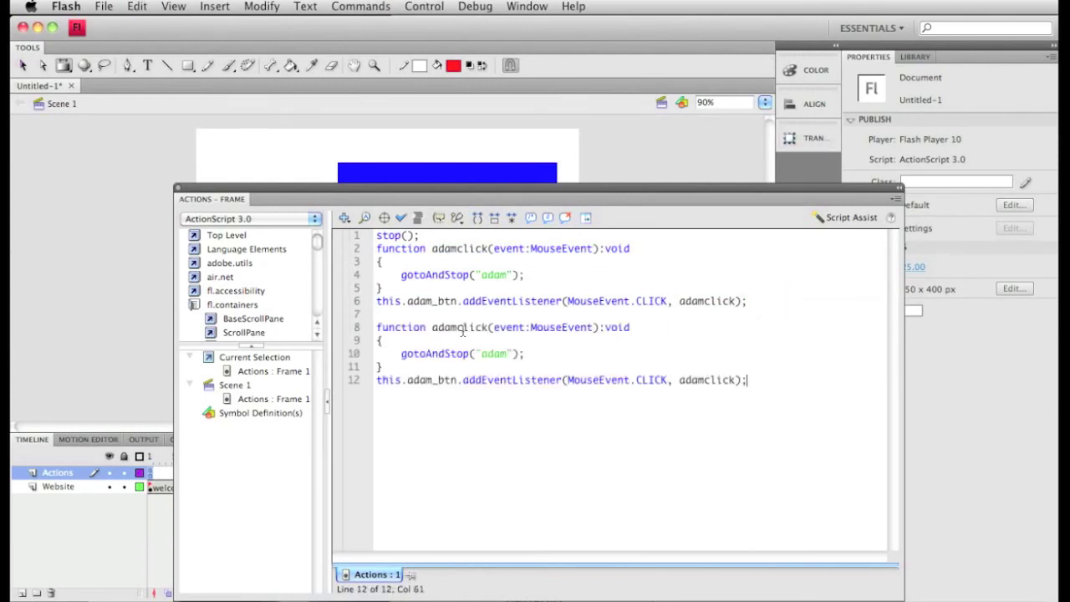
- Rename the function in the duplicated code block to samclick
drag(457, 327, 432, 327)
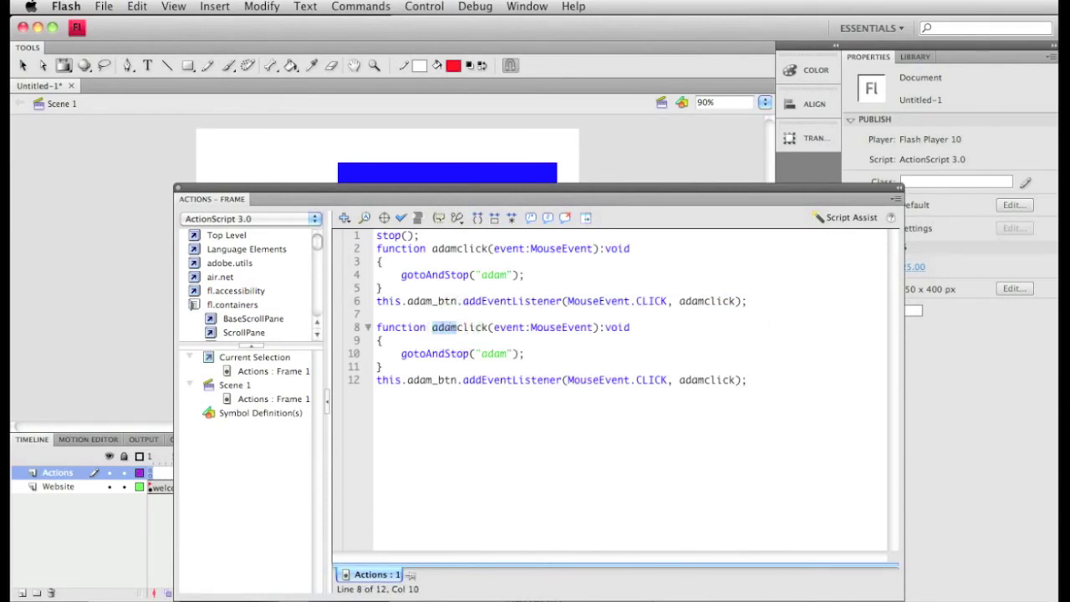
text(same)
key(BackSpace)
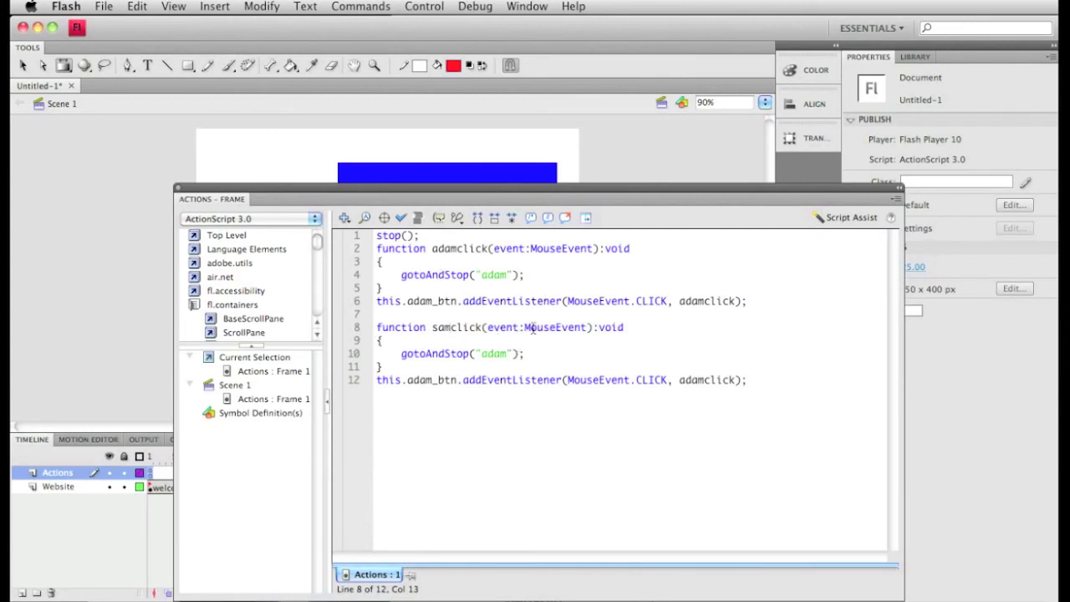
double_click(616, 326)
double_click(435, 327)
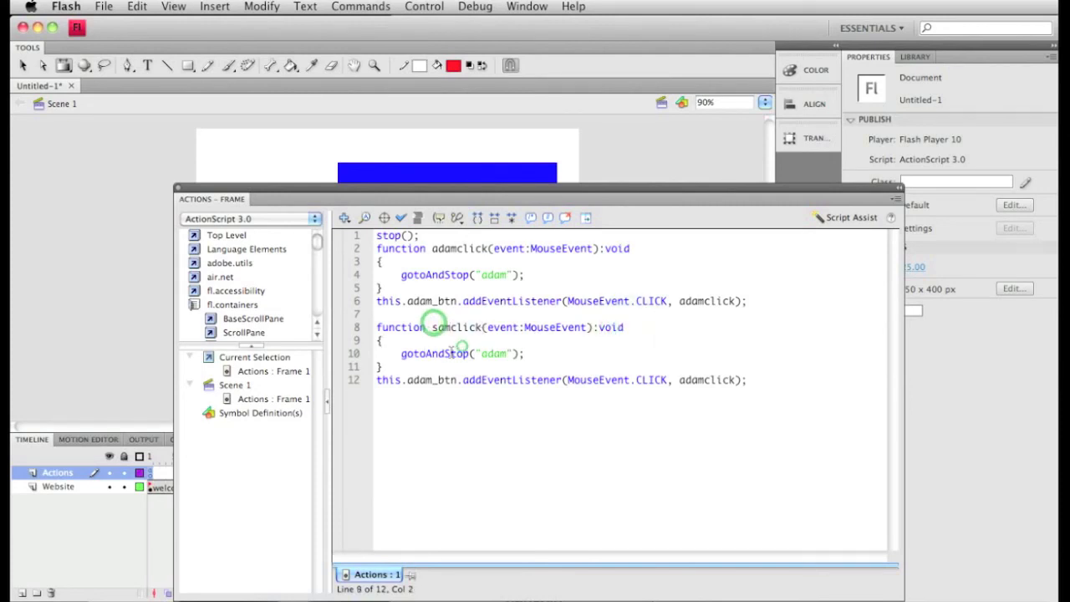
- Change the gotoAndStop frame label in the samclick function to "sam"
double_click(493, 354)
drag(493, 353, 508, 354)
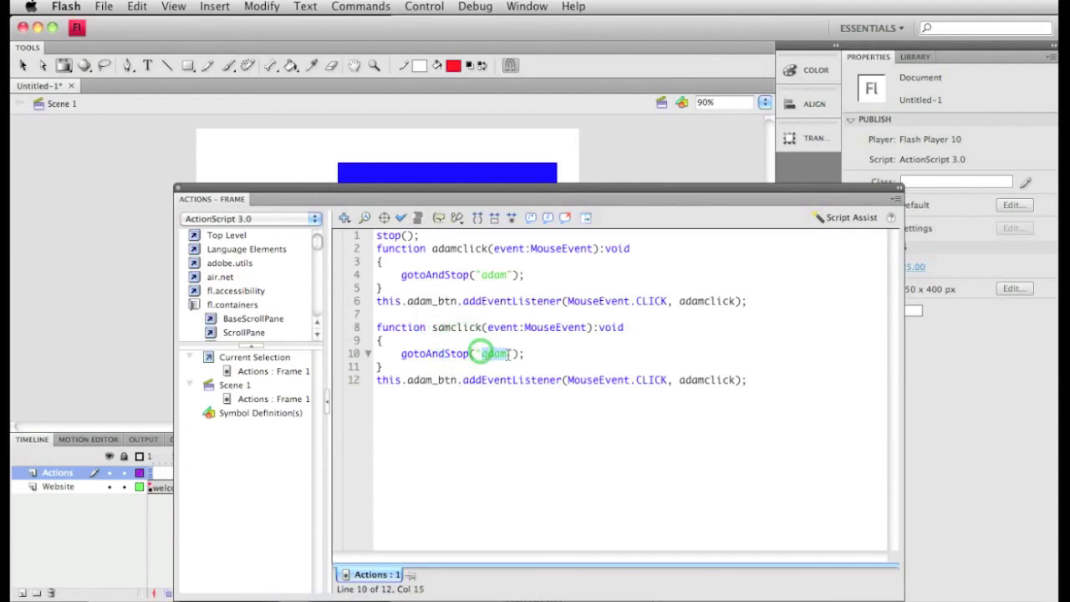
text(sa)
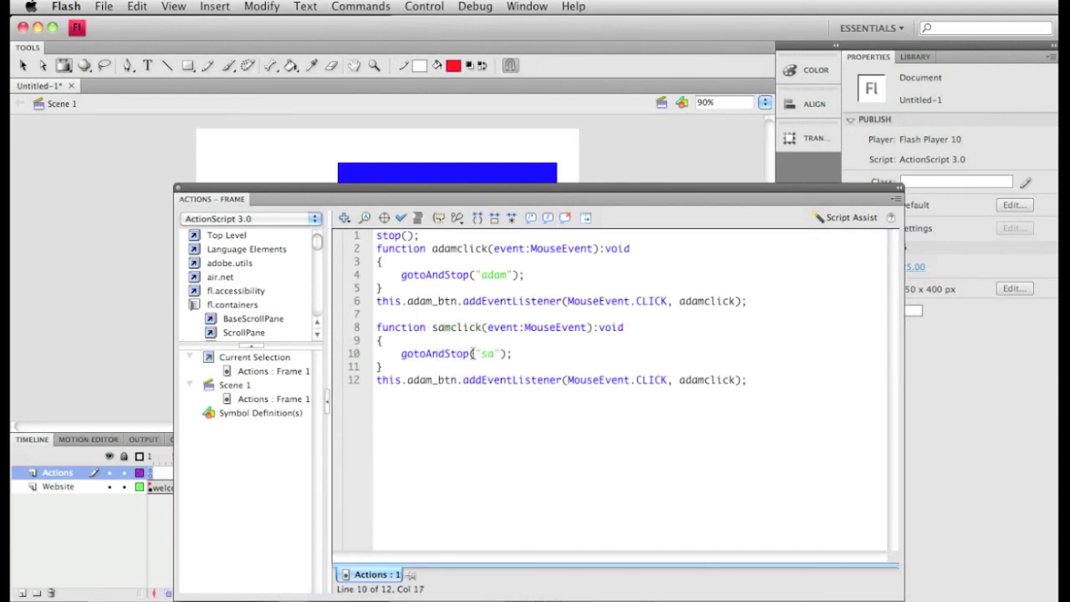
drag(494, 188, 432, 167)
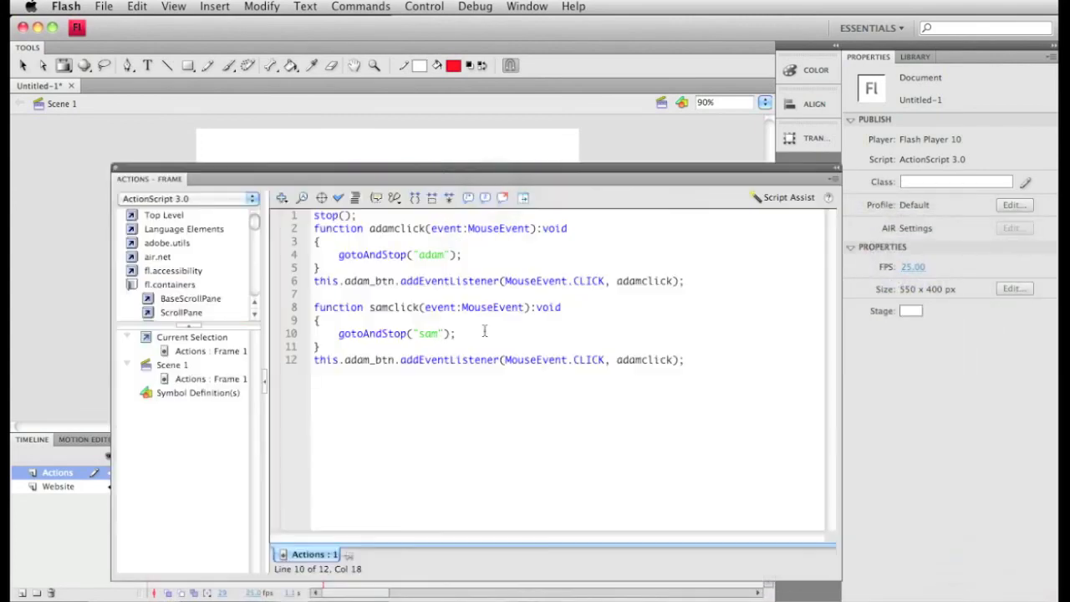
- Change the duplicated listener line to target sam_btn and call samclick
double_click(367, 360)
text(sam)
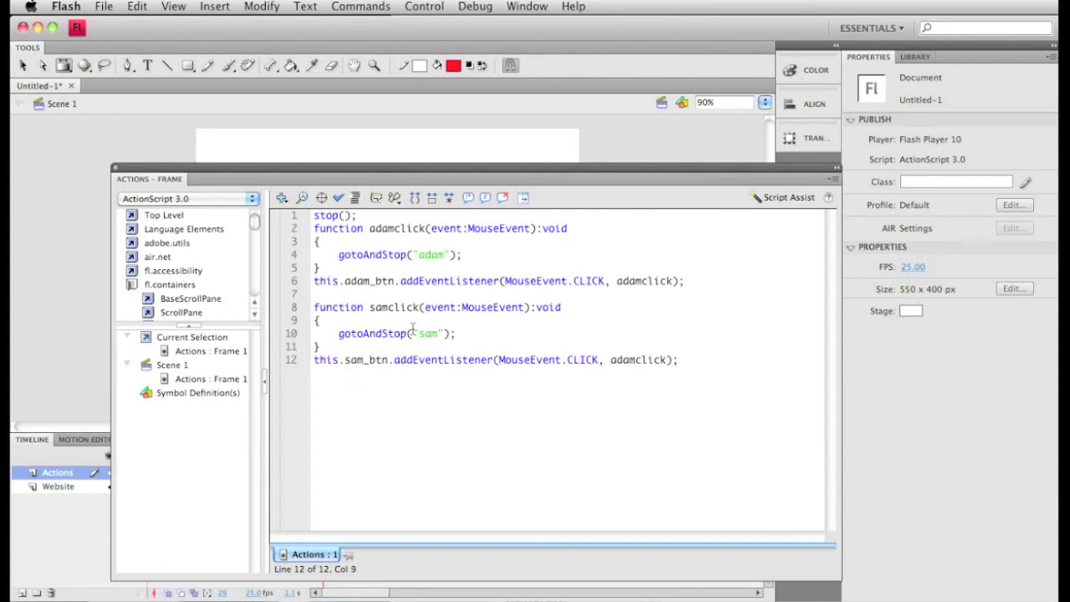
drag(635, 364, 611, 361)
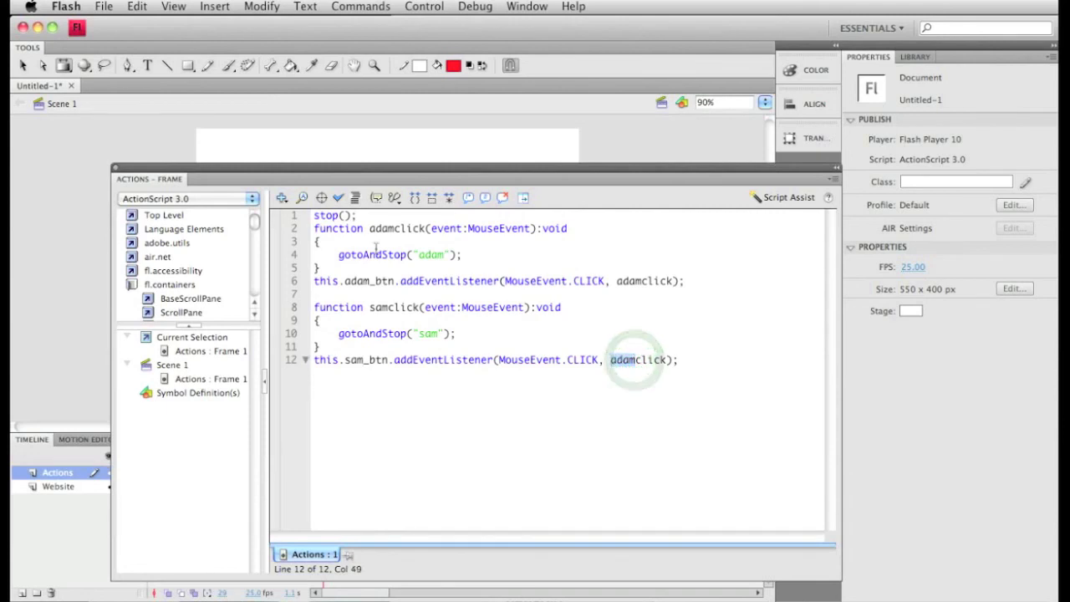
text(sam)
click(617, 518)
- Test the movie again, try both the Adam and Sam buttons, and close the preview to return to the script
click(424, 7)
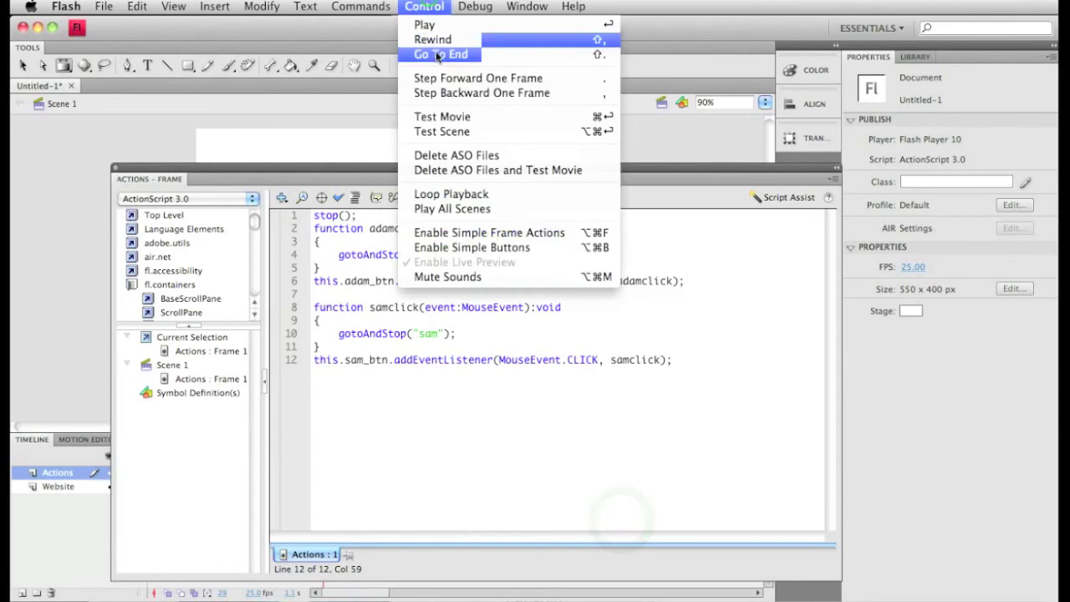
click(449, 116)
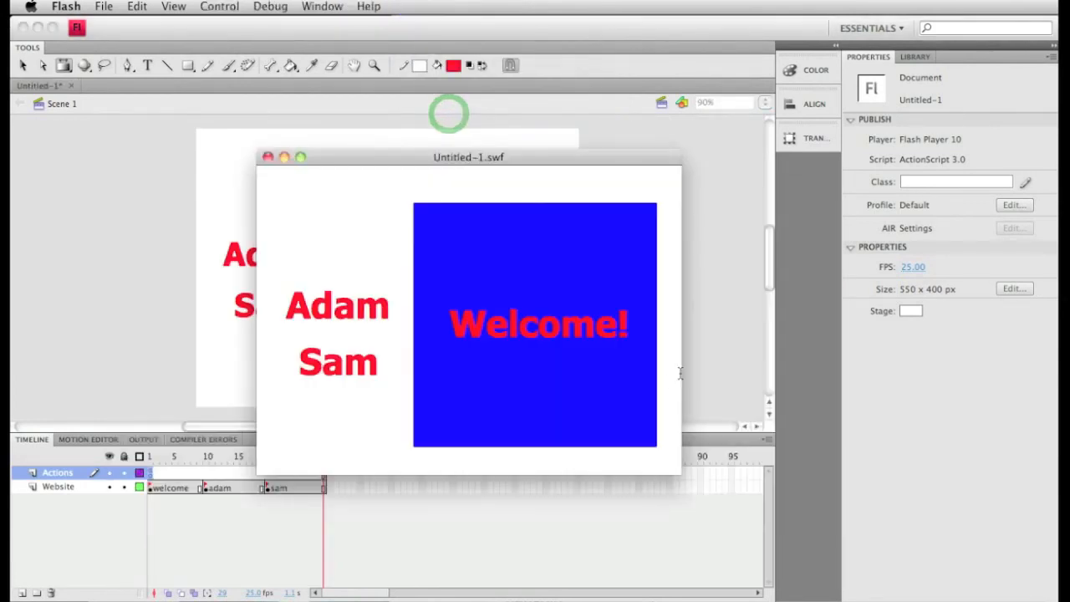
click(358, 308)
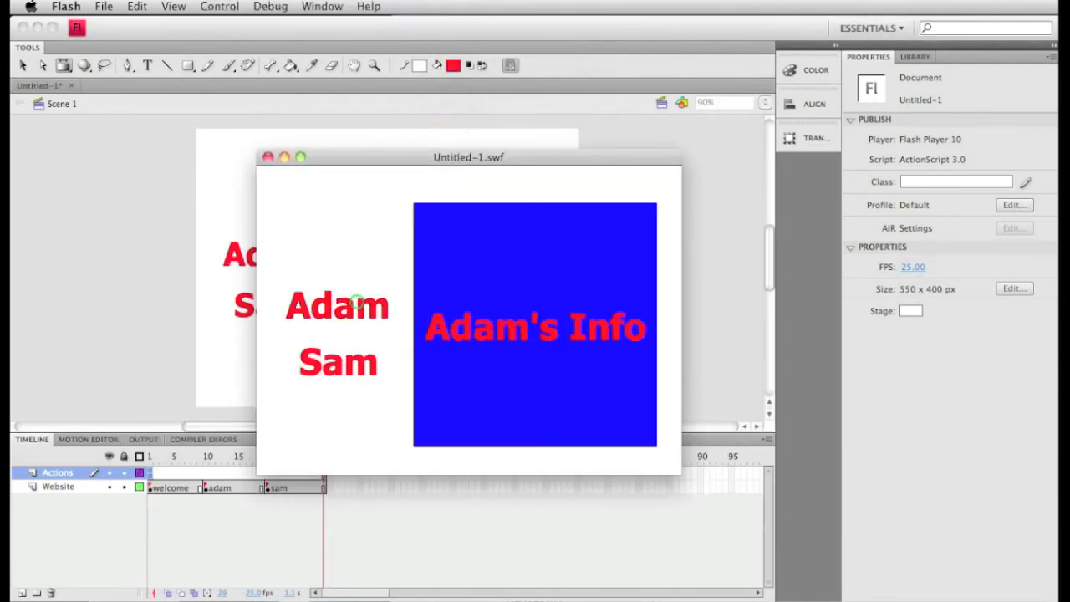
click(327, 357)
double_click(561, 321)
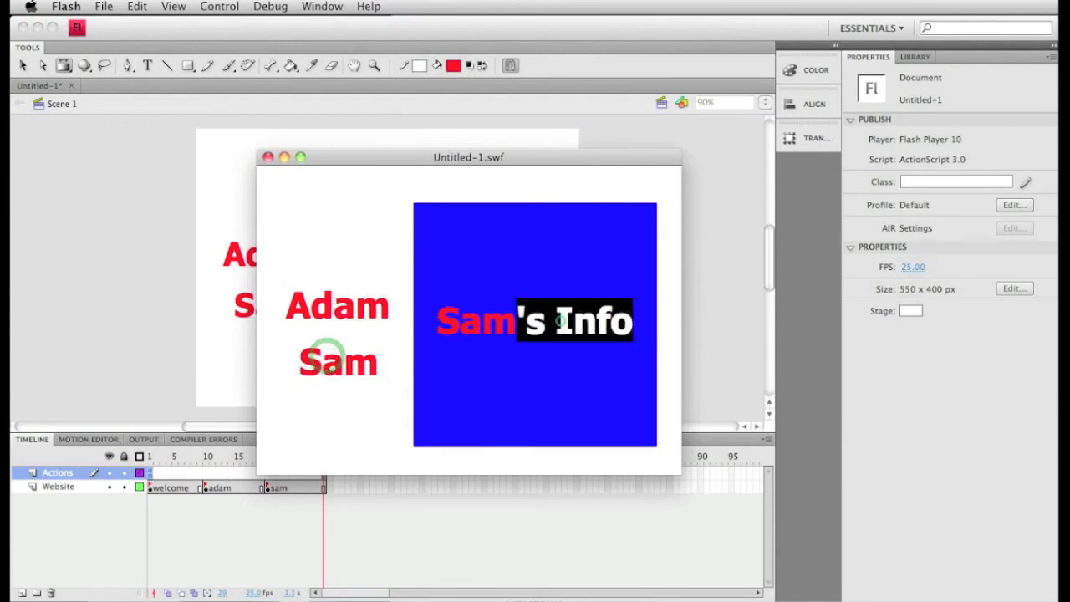
click(267, 157)
key(F9)
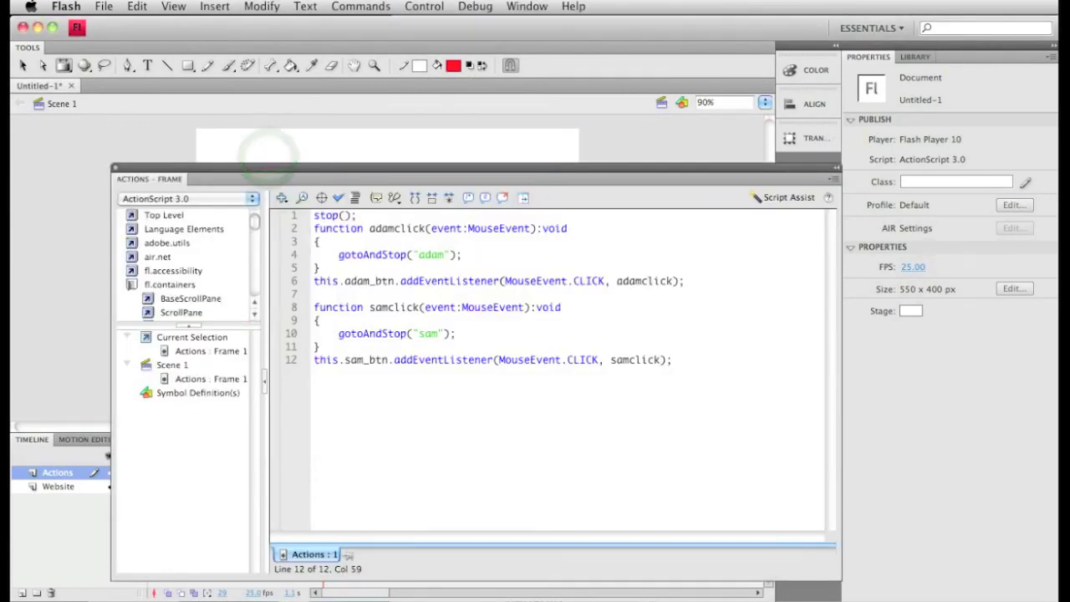